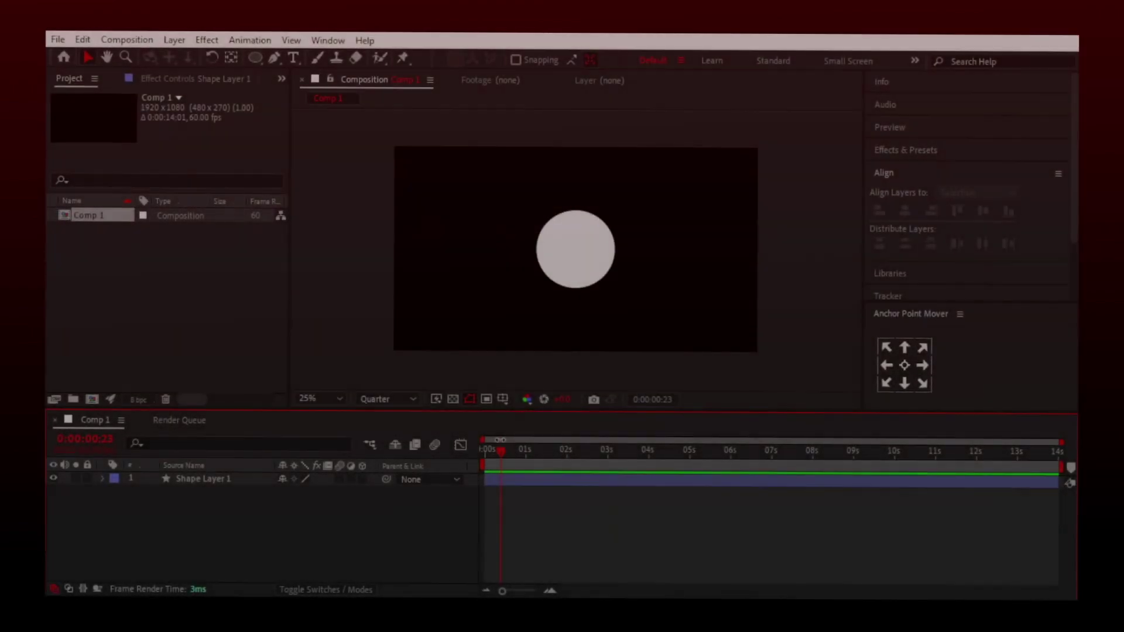
Reveal Shape Layer 1's Position property and separate it into X and Y dimensions
click(216, 482)
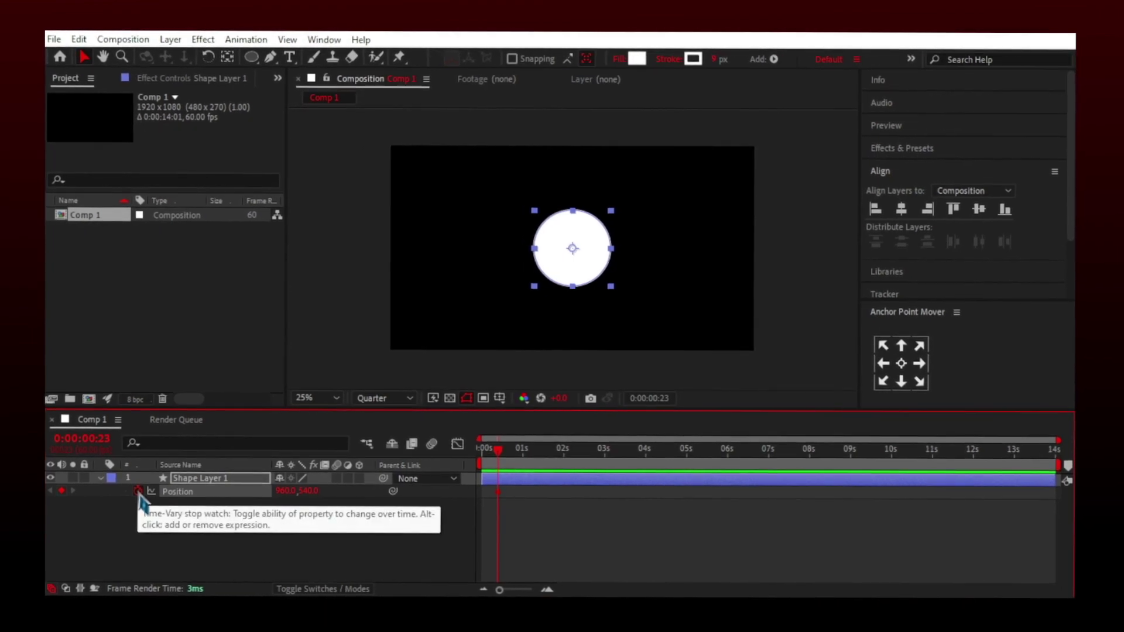
drag(316, 494, 329, 494)
drag(287, 495, 279, 495)
right_click(224, 495)
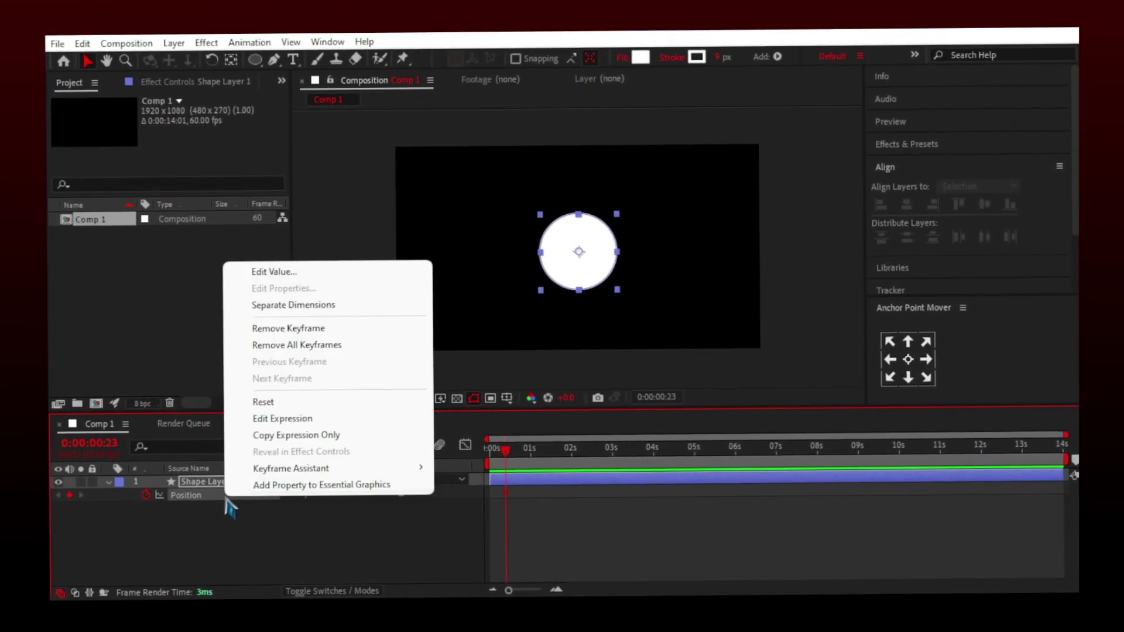
click(263, 308)
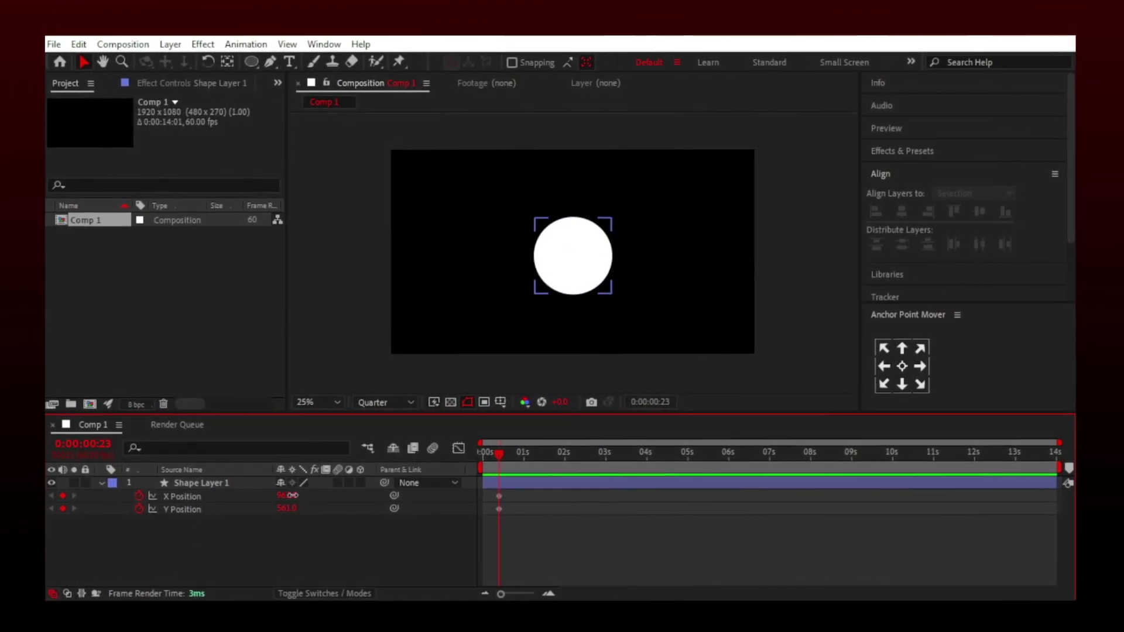
Set Shape Layer 1's X Position to 975 and turn off keyframing for Y Position, showing only the animated property
mouse_move(296, 494)
mouse_down()
mouse_move(521, 498)
mouse_move(119, 496)
mouse_move(305, 499)
mouse_up()
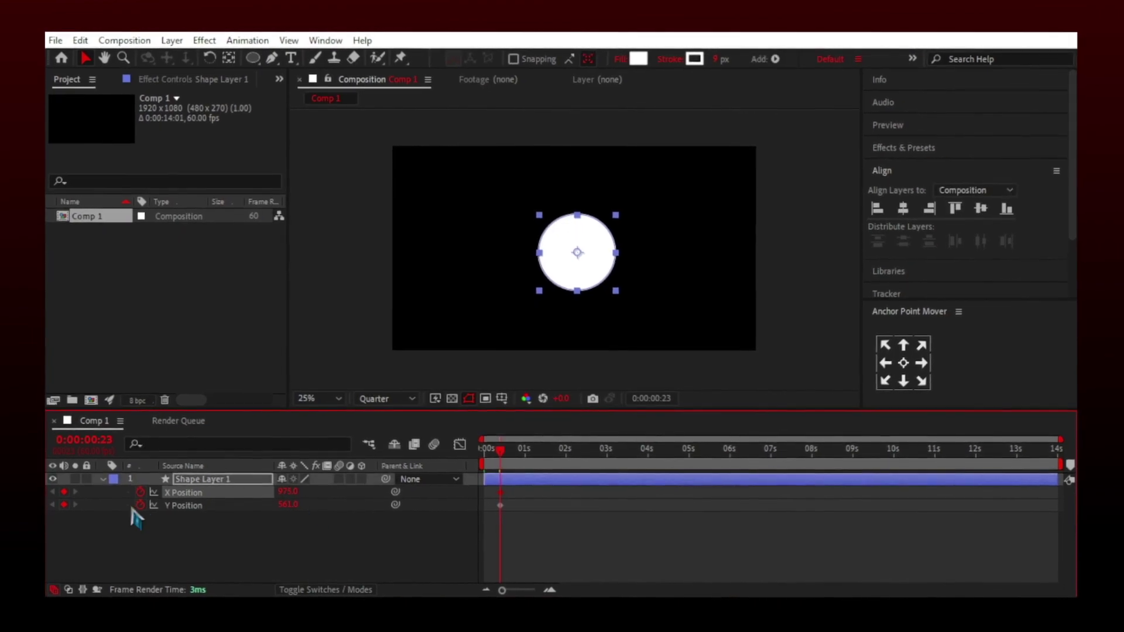
click(142, 508)
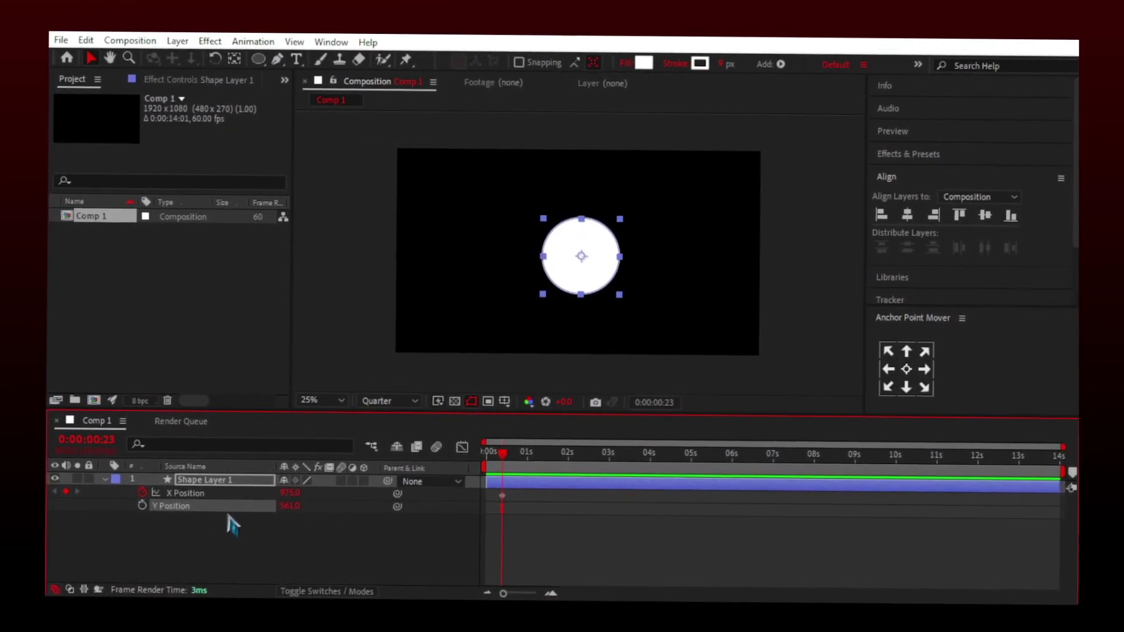
key(u)
Add an X Position keyframe of 2279 at 0:00:01:14 and apply Easy Ease to both keyframes
drag(500, 454, 535, 458)
drag(291, 496, 357, 496)
click(536, 523)
click(501, 495)
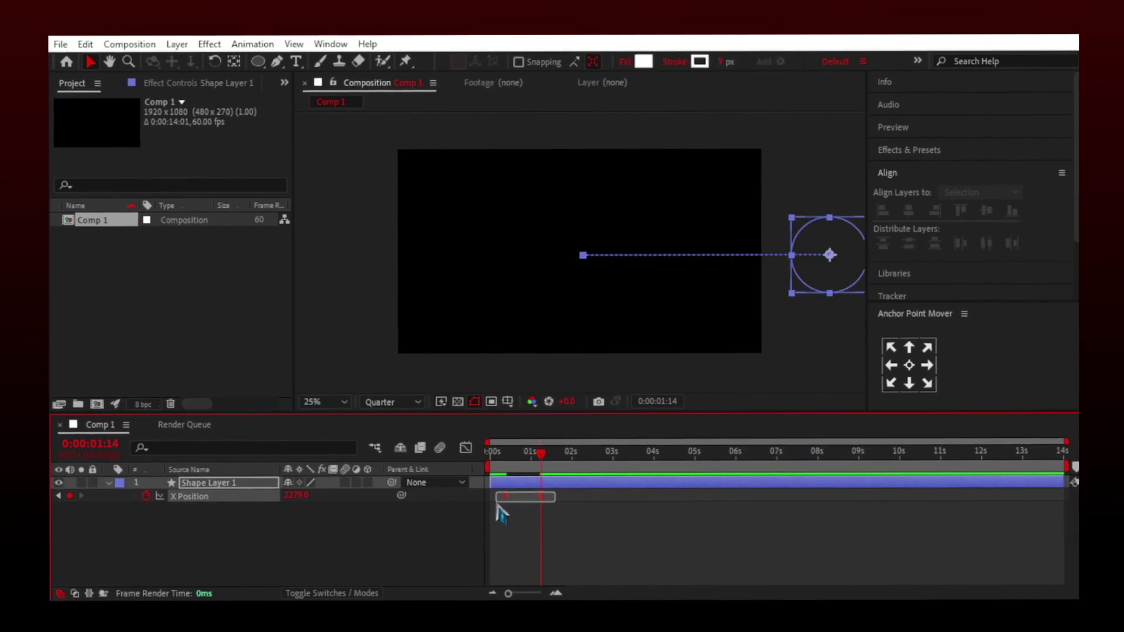
right_click(503, 495)
mouse_move(522, 483)
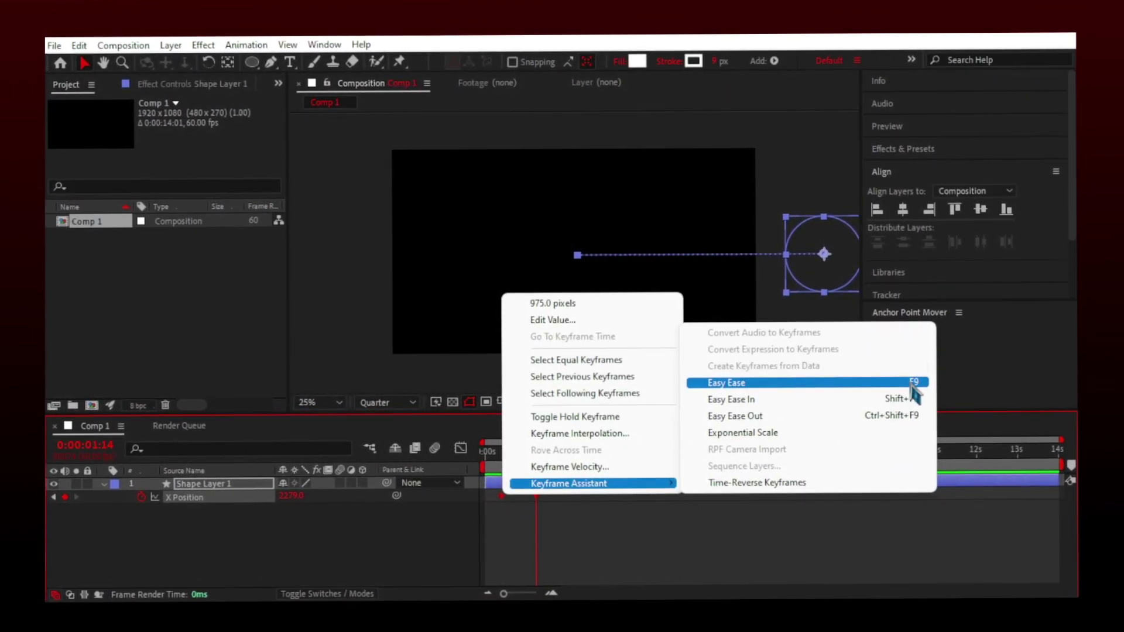
click(913, 382)
Shape the X Position curve in the Graph Editor to rise steeply and flatten at the end, and preview the motion
click(461, 448)
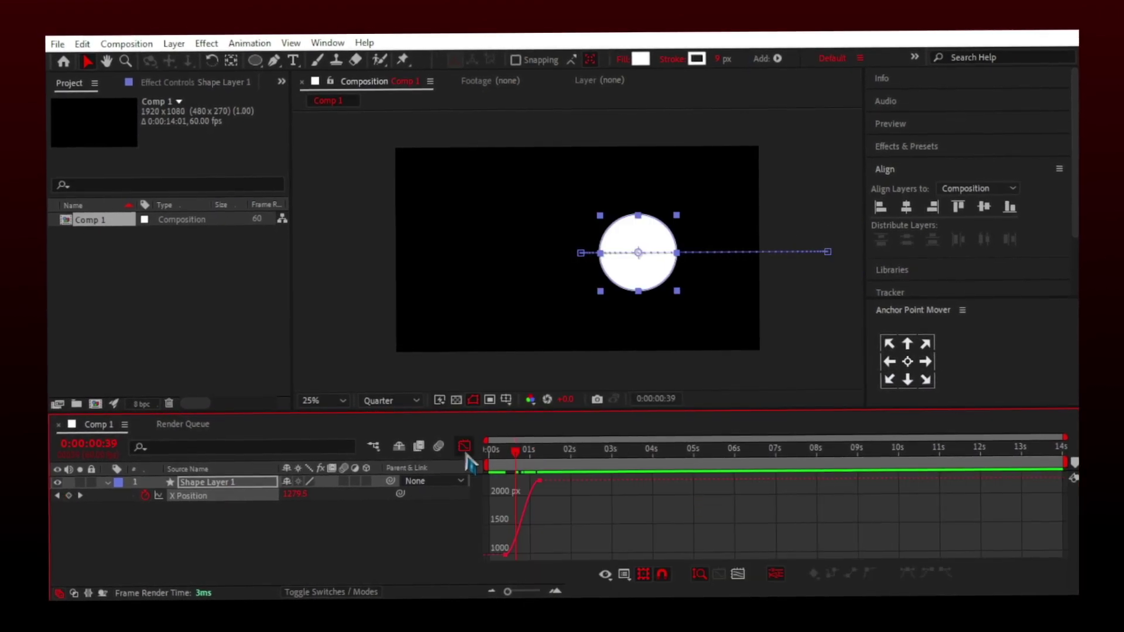
drag(603, 593, 528, 515)
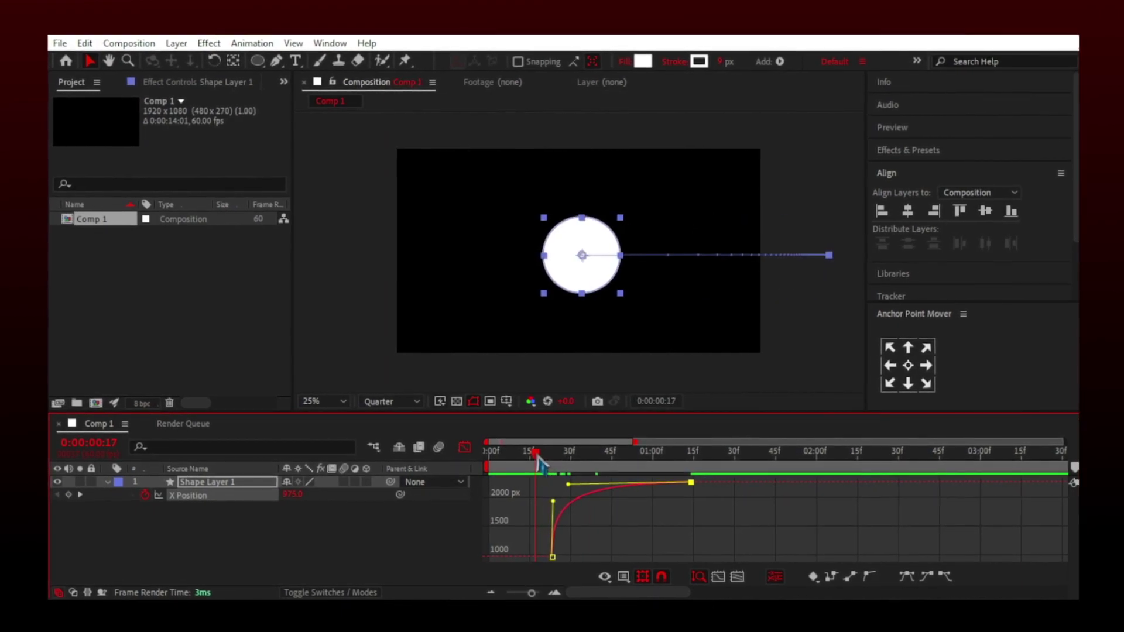
key(space)
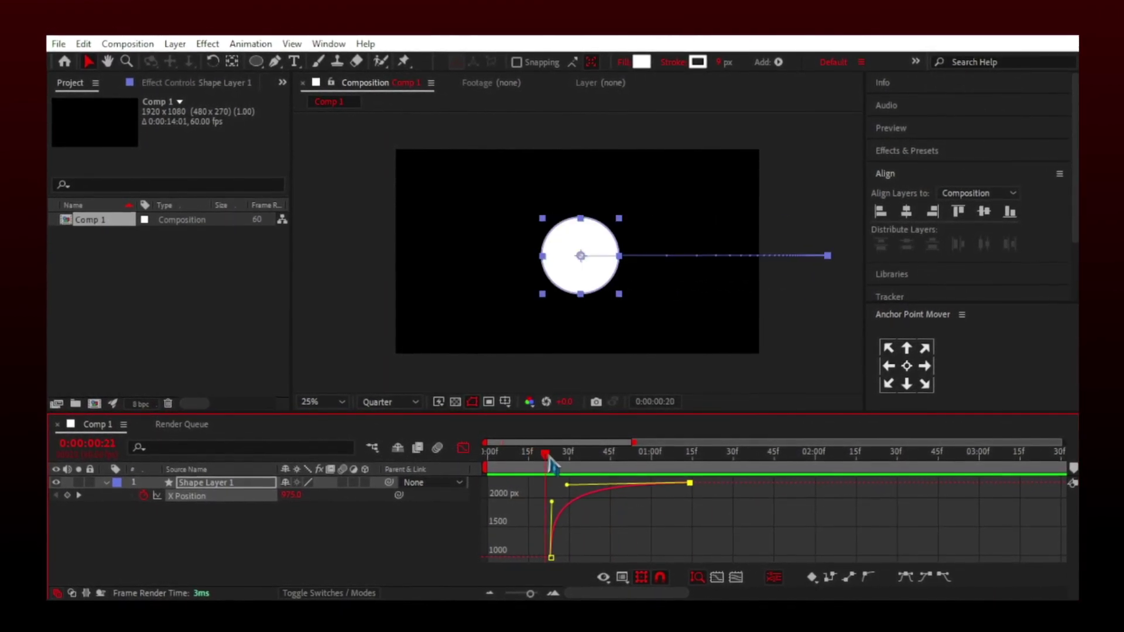
drag(549, 458, 644, 464)
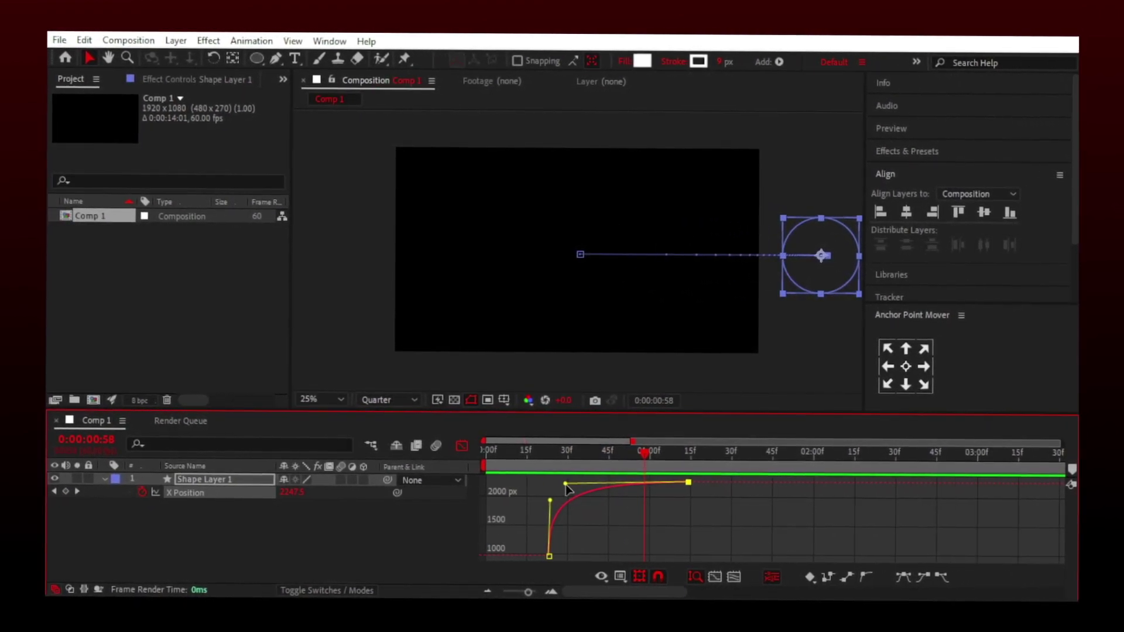
Reshape the X Position curve to start slowly and rise steeply at the last keyframe, and scrub through the motion
drag(562, 483, 680, 554)
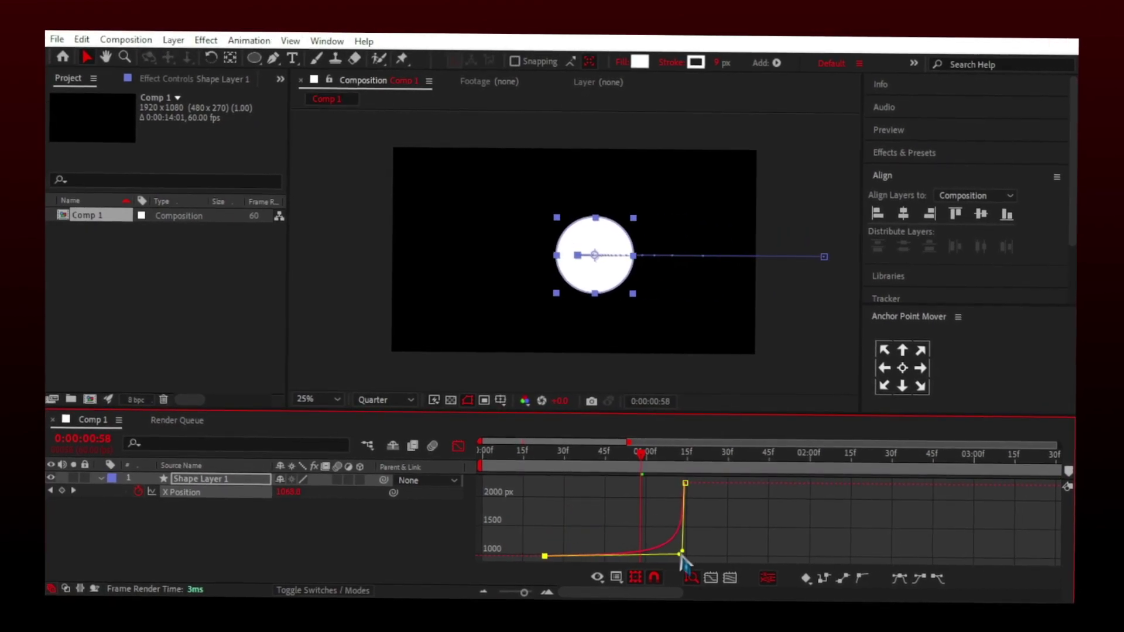
drag(550, 462, 600, 463)
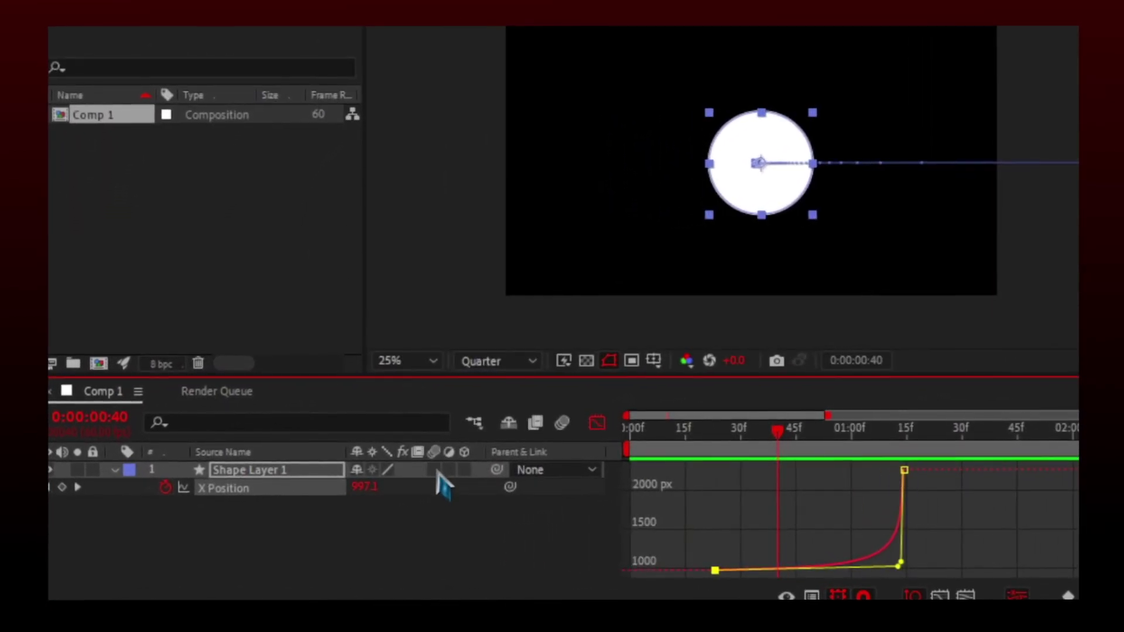
drag(784, 445, 868, 432)
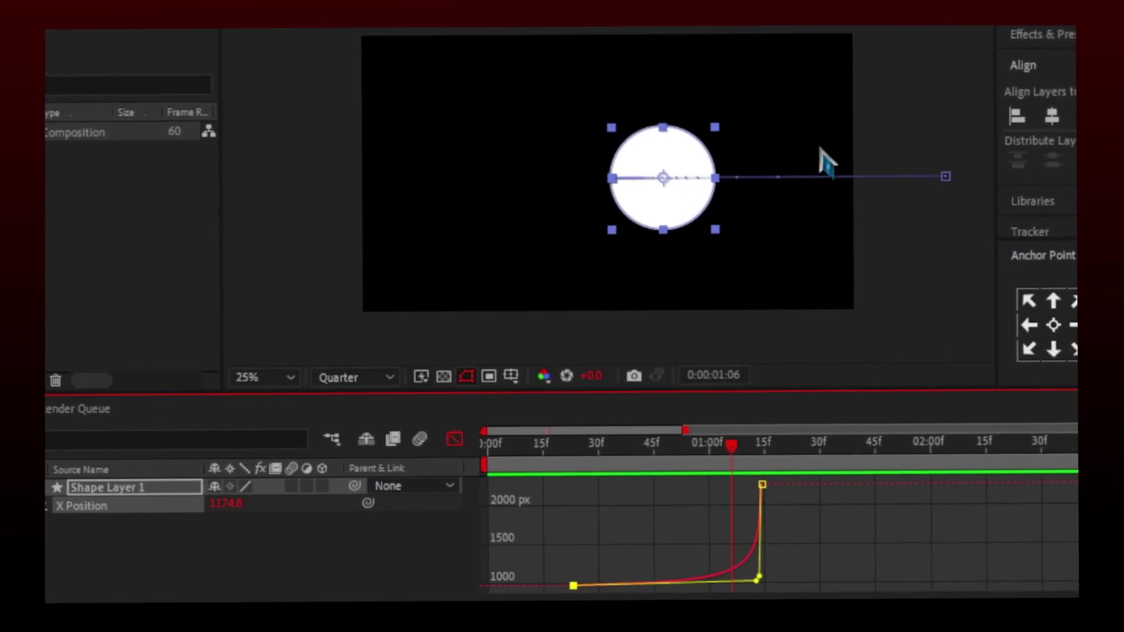
Enable motion blur for Shape Layer 1 and the composition, and preview the circle's fast movement
click(293, 485)
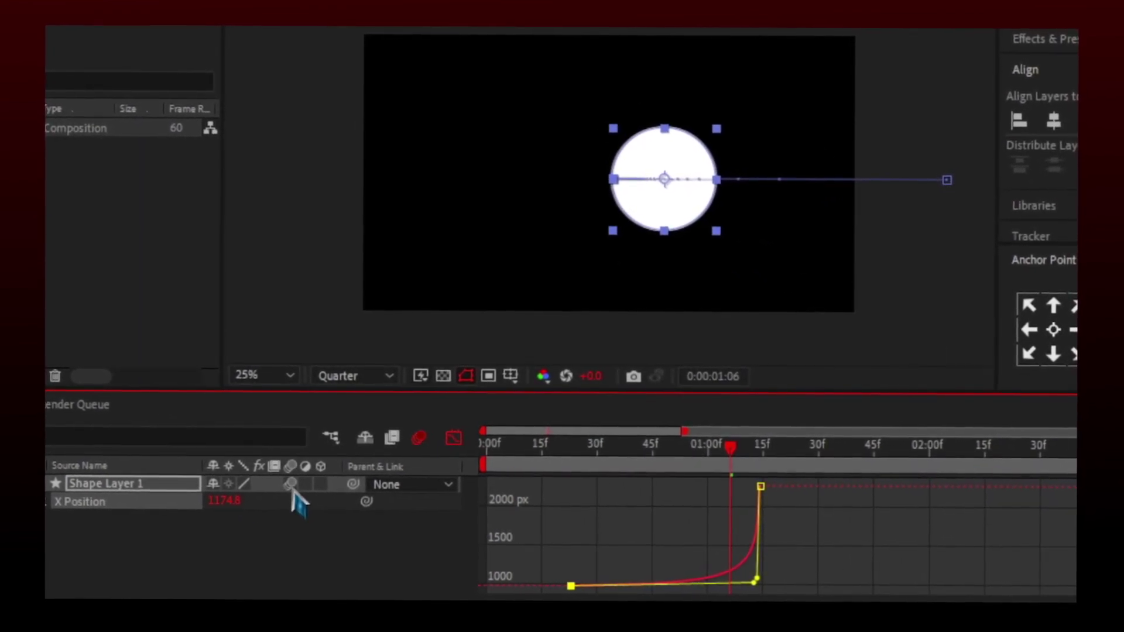
drag(739, 452, 754, 446)
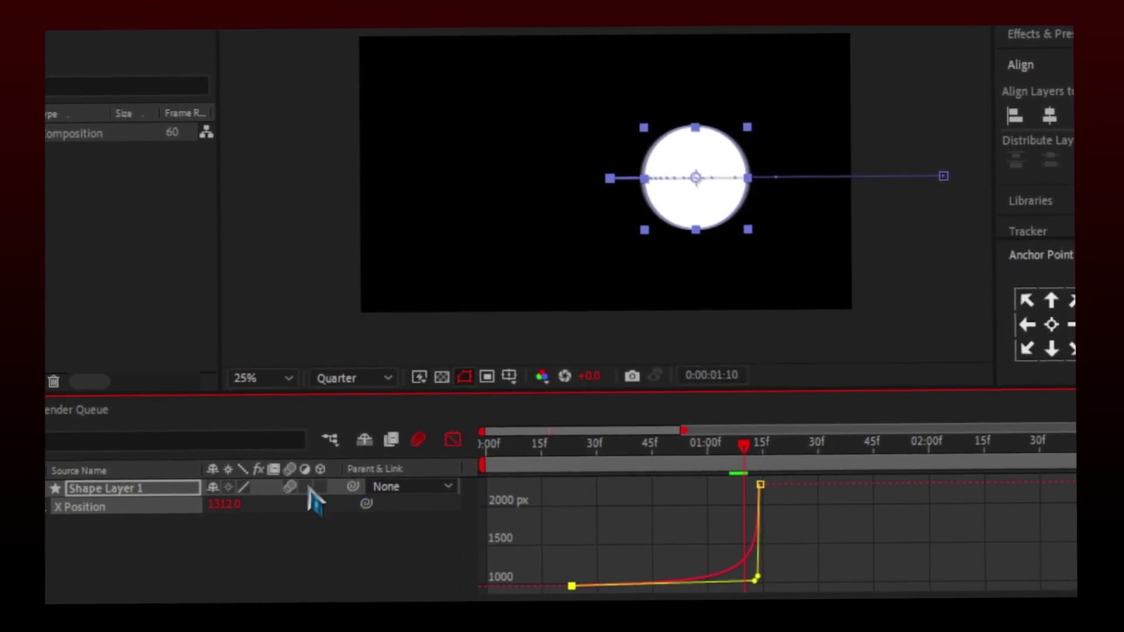
key(space)
Add a new null object to Comp 1
click(638, 449)
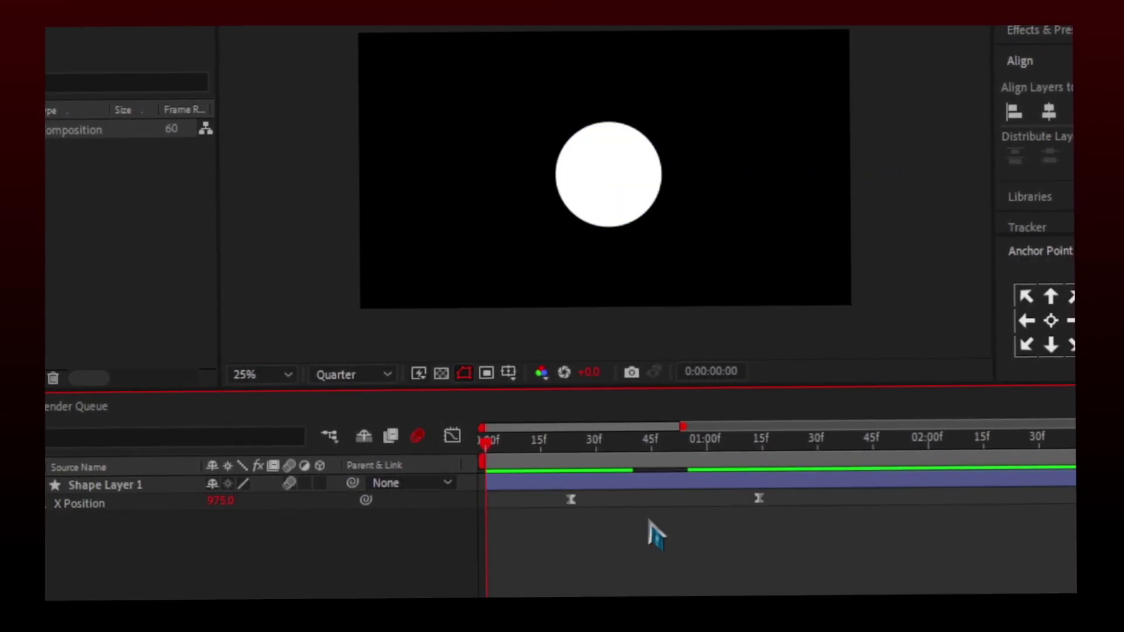
right_click(326, 544)
mouse_move(427, 288)
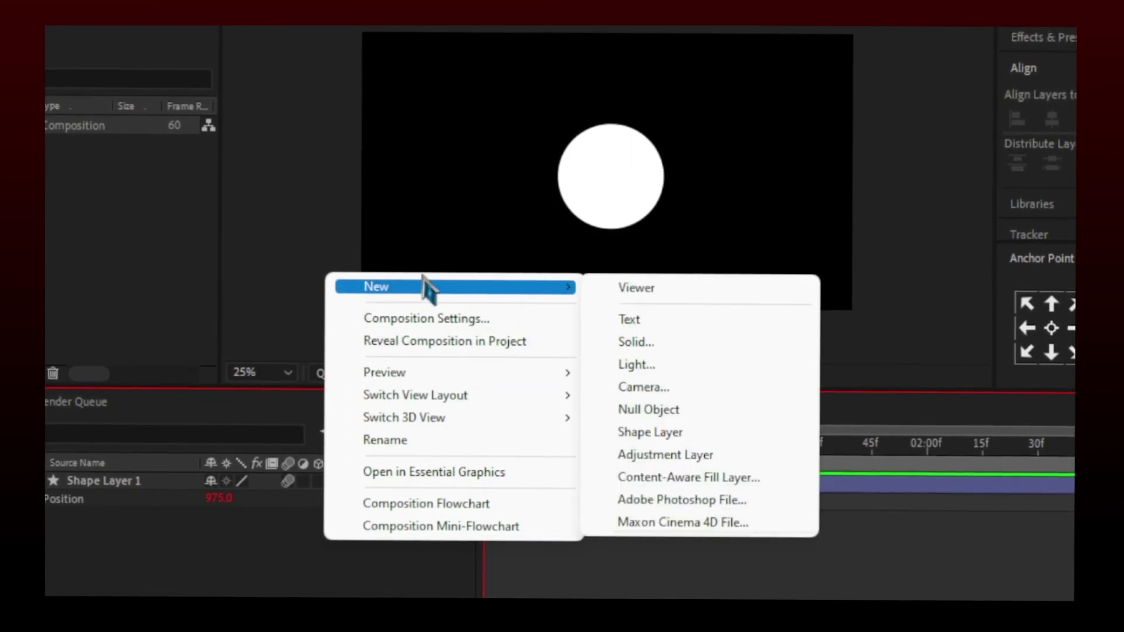
click(644, 410)
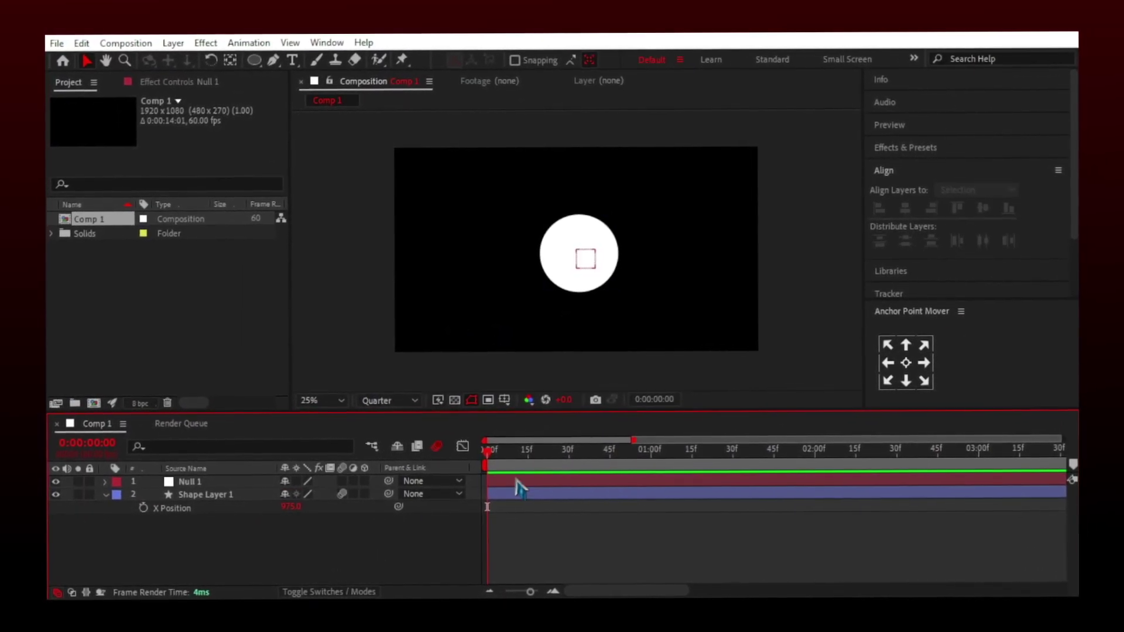
Parent Shape Layer 1 to Null 1 and scale the null to 89%
drag(388, 494, 363, 542)
drag(237, 488, 352, 498)
key(p)
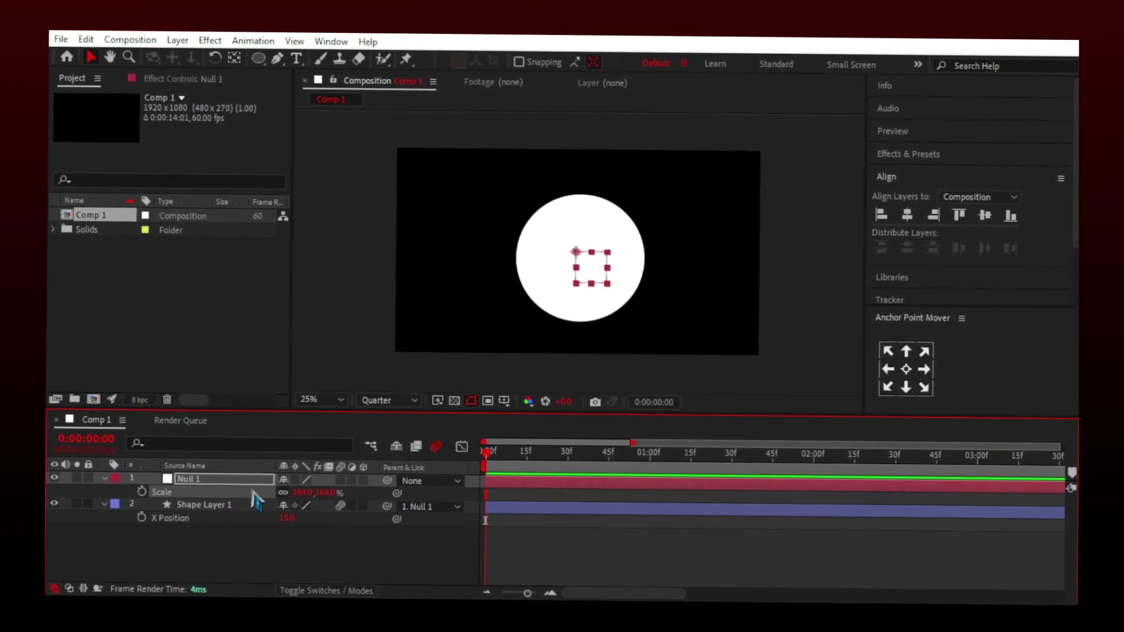
drag(284, 518, 241, 490)
Duplicate Shape Layer 1, place the two circles side by side, and transform both together through Null 1
click(209, 505)
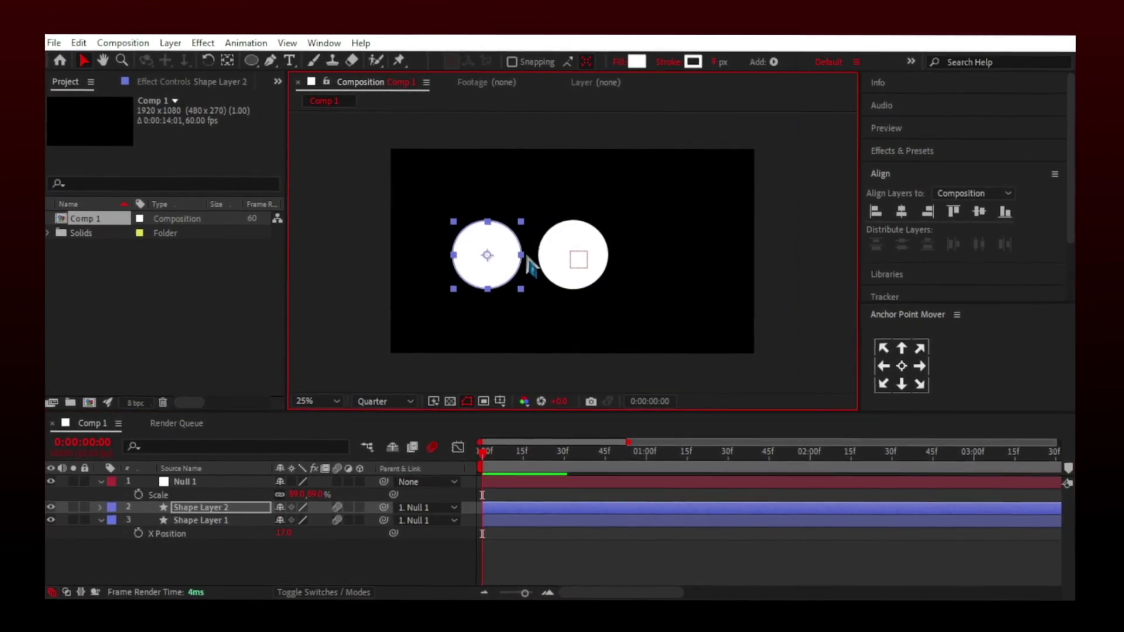
drag(565, 257, 664, 258)
click(284, 555)
drag(300, 495, 105, 462)
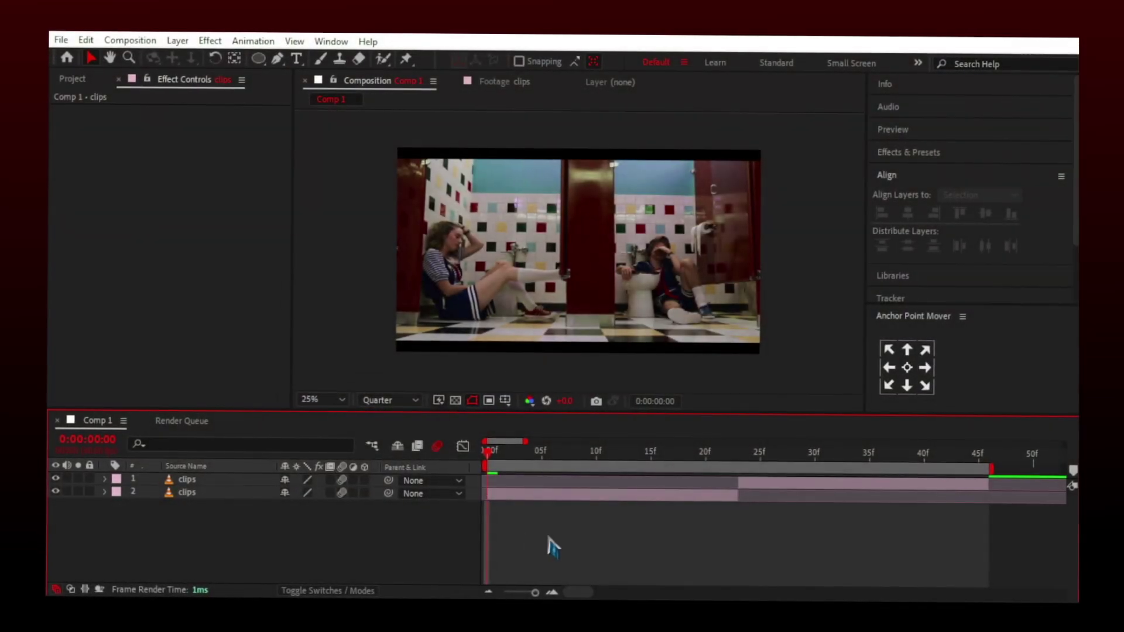
Preview the two clips and separate the layer 2 clip's Position into X and Y dimensions at 0:00:00:14
key(space)
drag(493, 454, 643, 455)
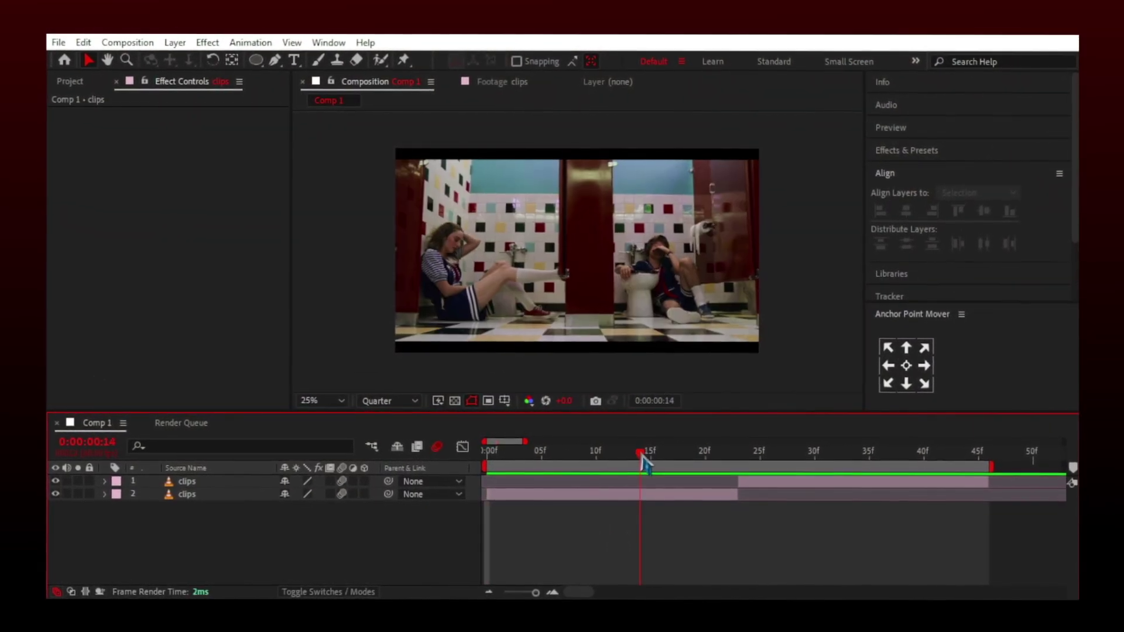
click(637, 495)
key(p)
right_click(246, 508)
click(296, 316)
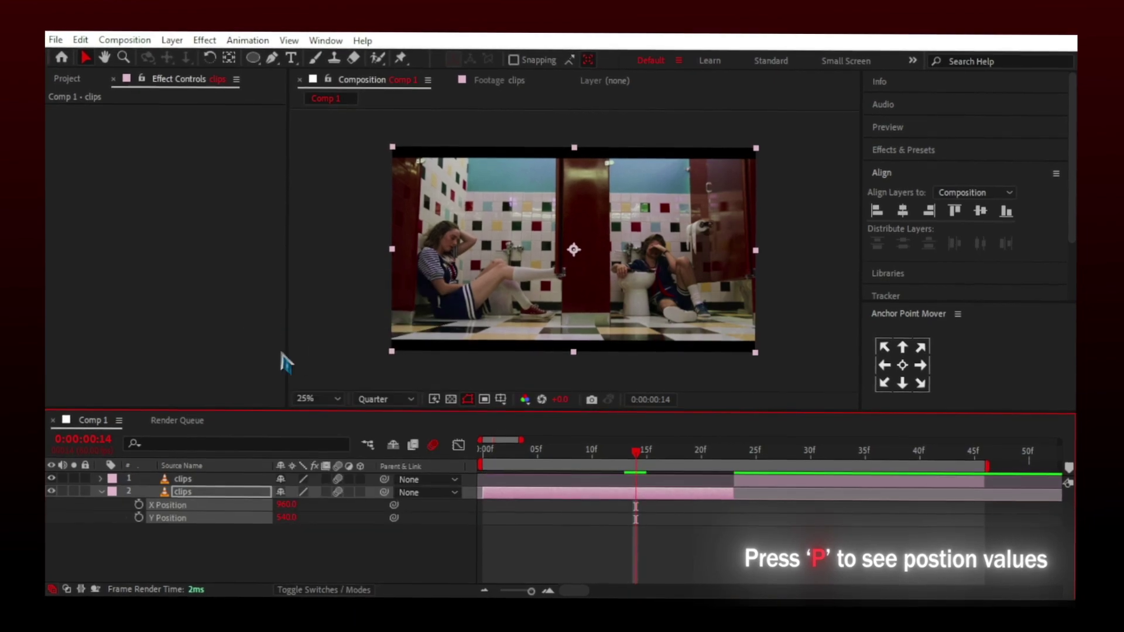
drag(287, 505, 365, 505)
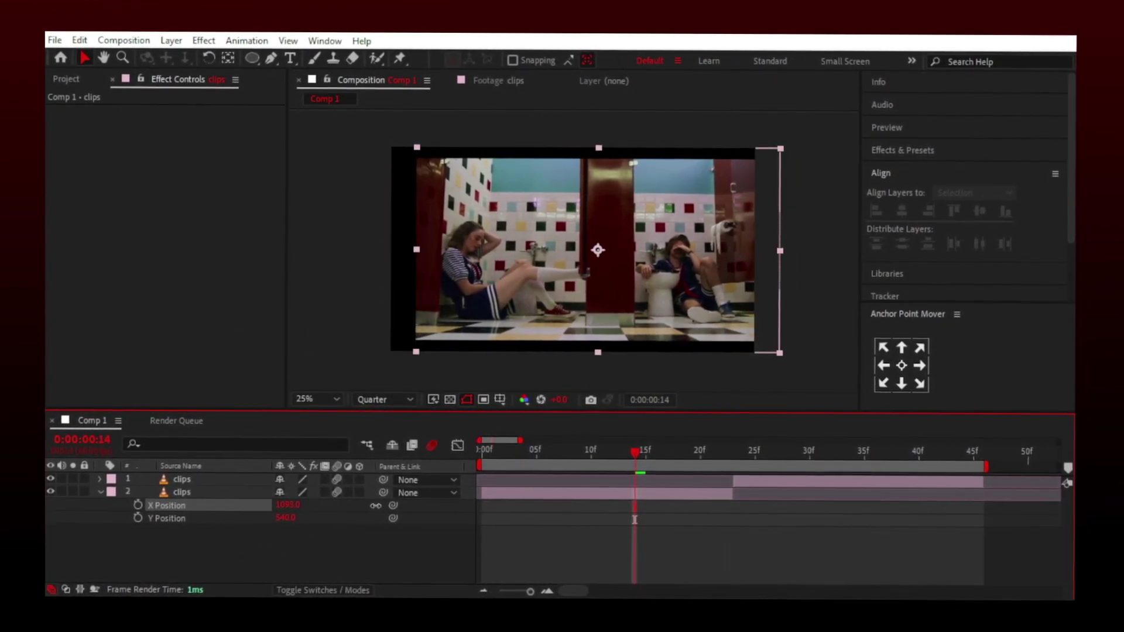
drag(292, 504, 294, 508)
key(ctrl+z)
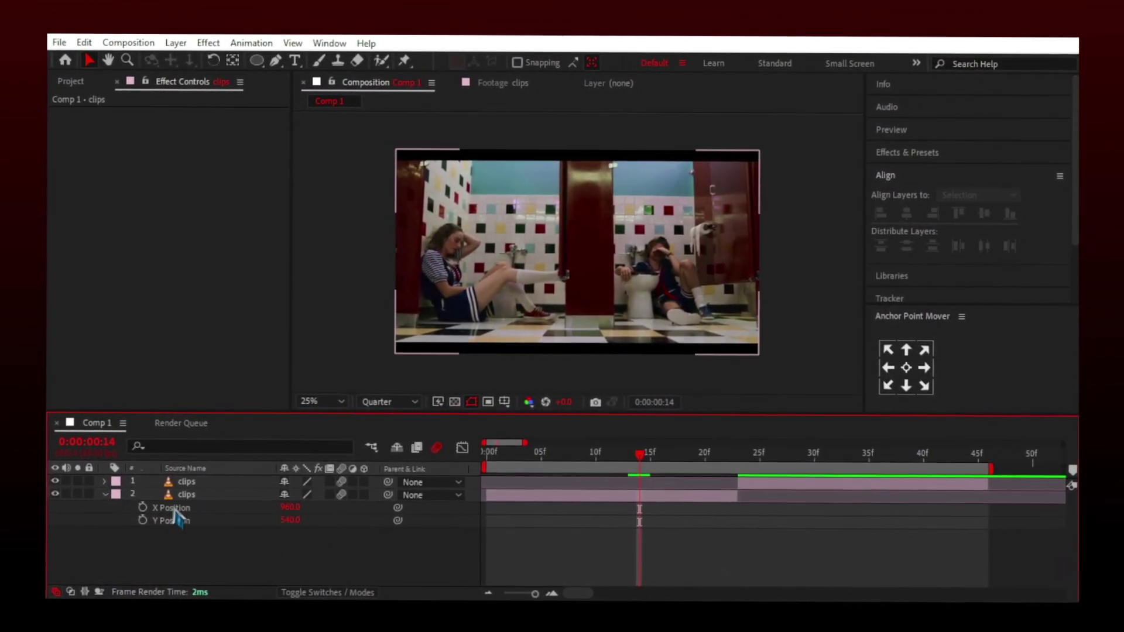
Animate the layer 2 clip's X Position from 960 at frame 14 to 2897 at frame 22
click(138, 506)
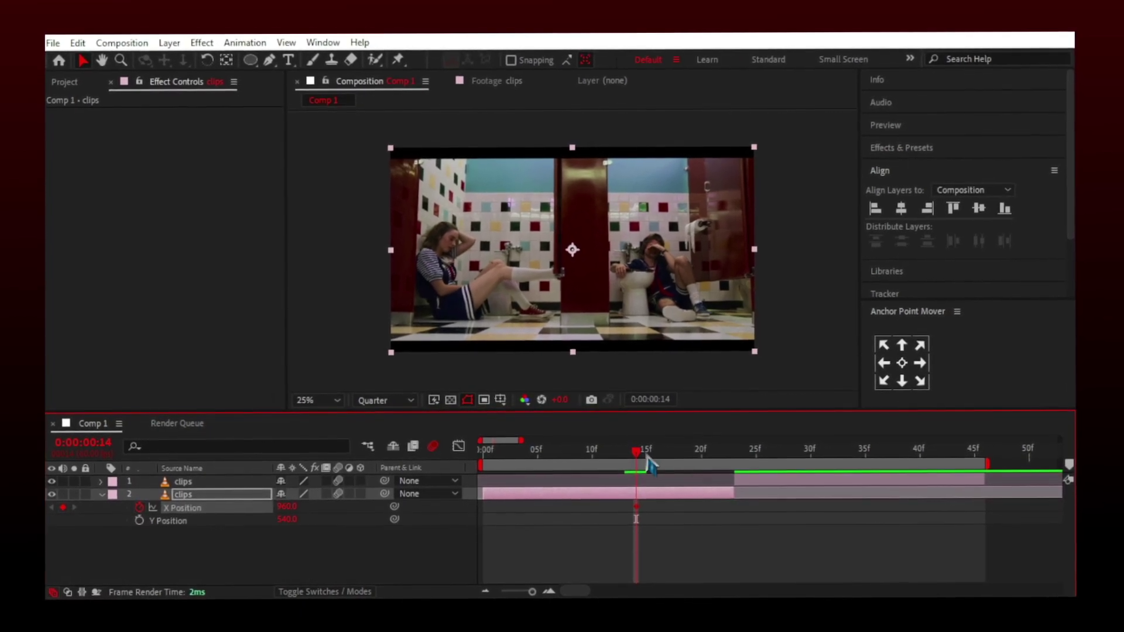
drag(645, 455, 736, 455)
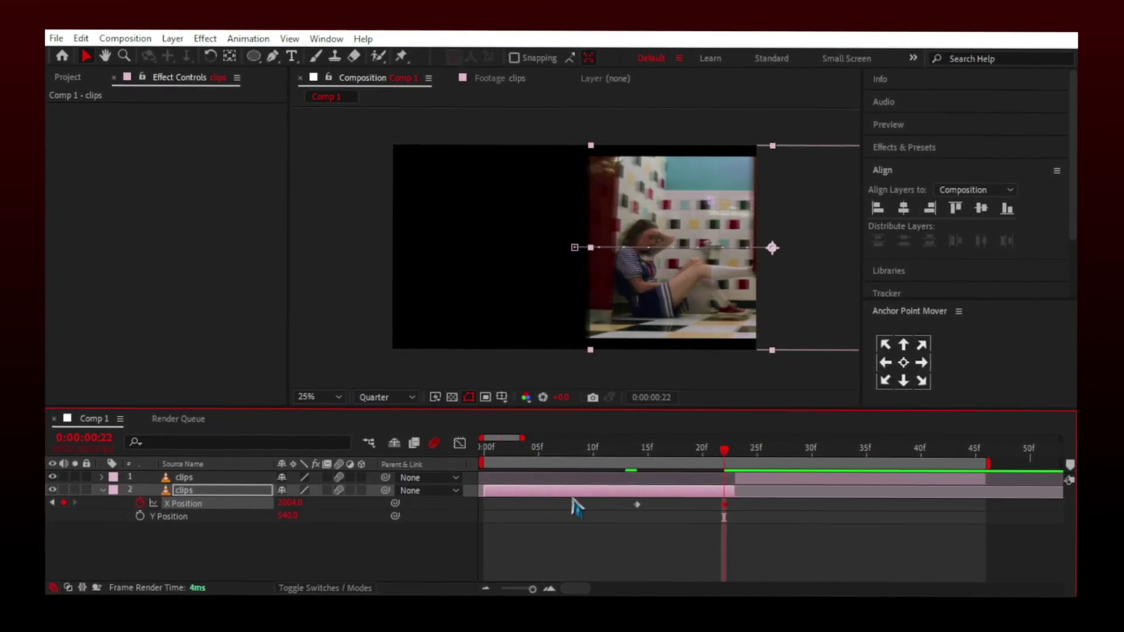
drag(290, 503, 969, 503)
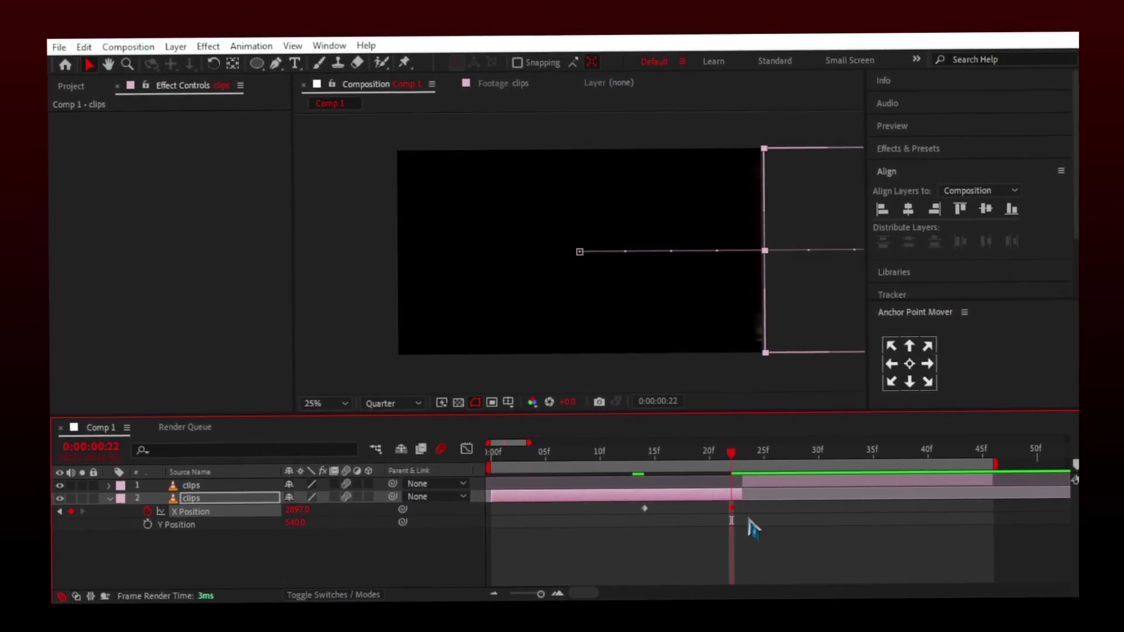
Move the last X Position keyframe to frame 23 and shape the eased curve to rise steeply and then flatten
drag(727, 507, 632, 524)
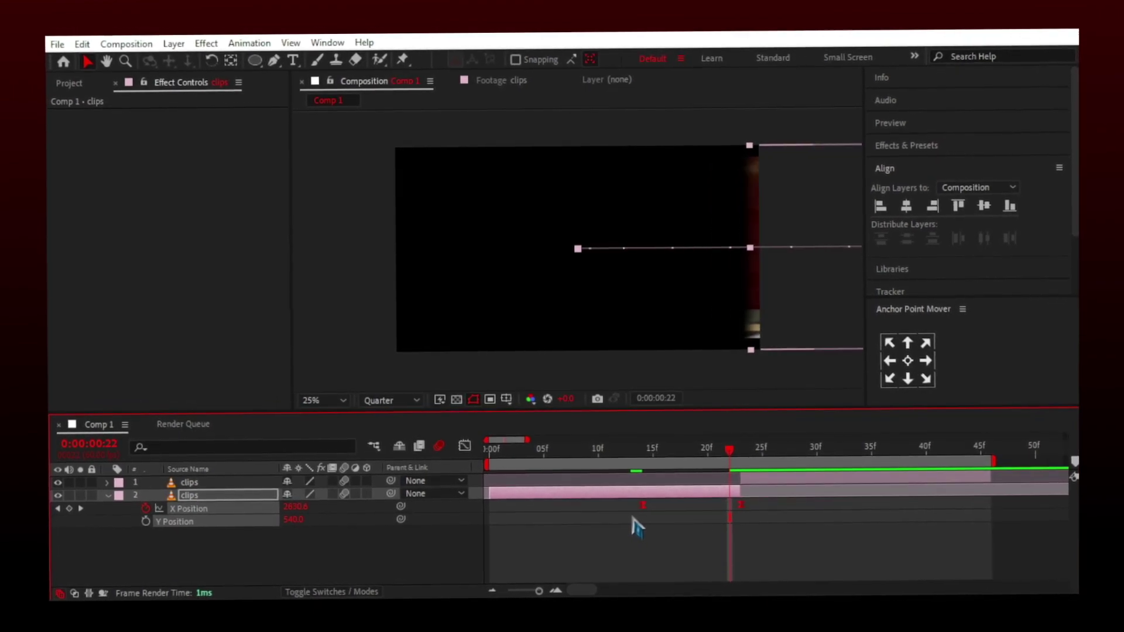
click(464, 444)
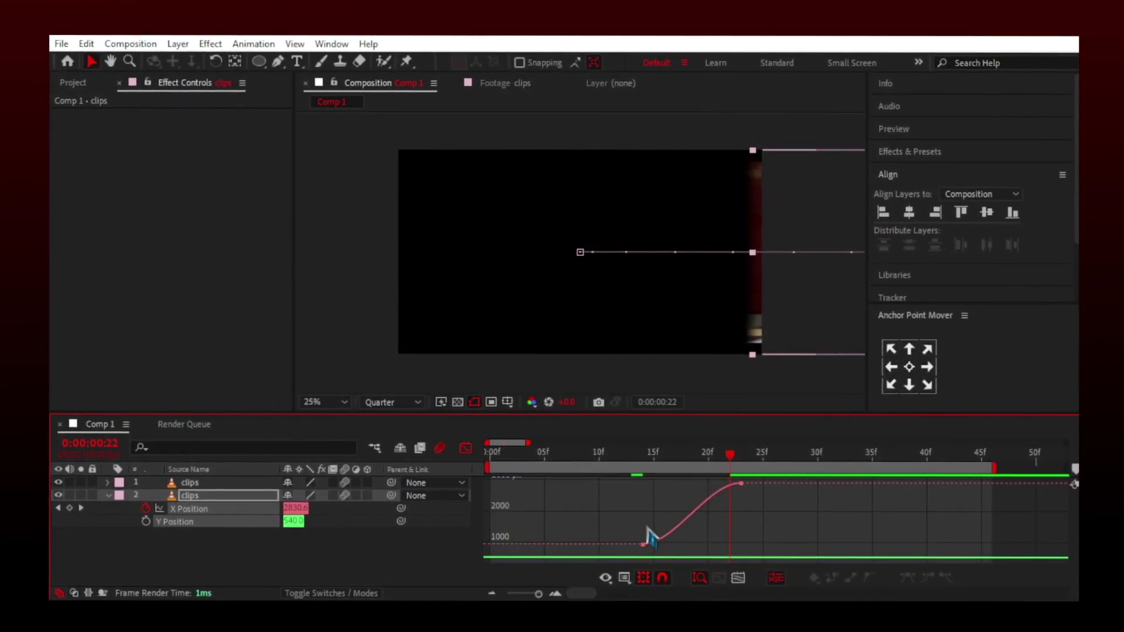
click(228, 509)
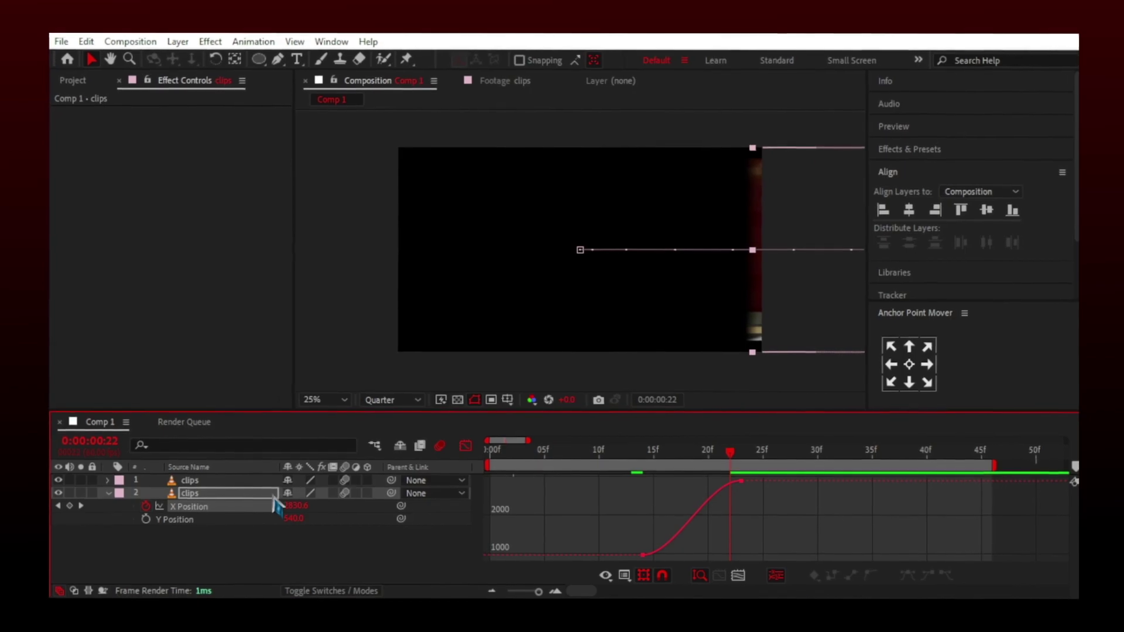
click(741, 482)
drag(708, 481, 644, 482)
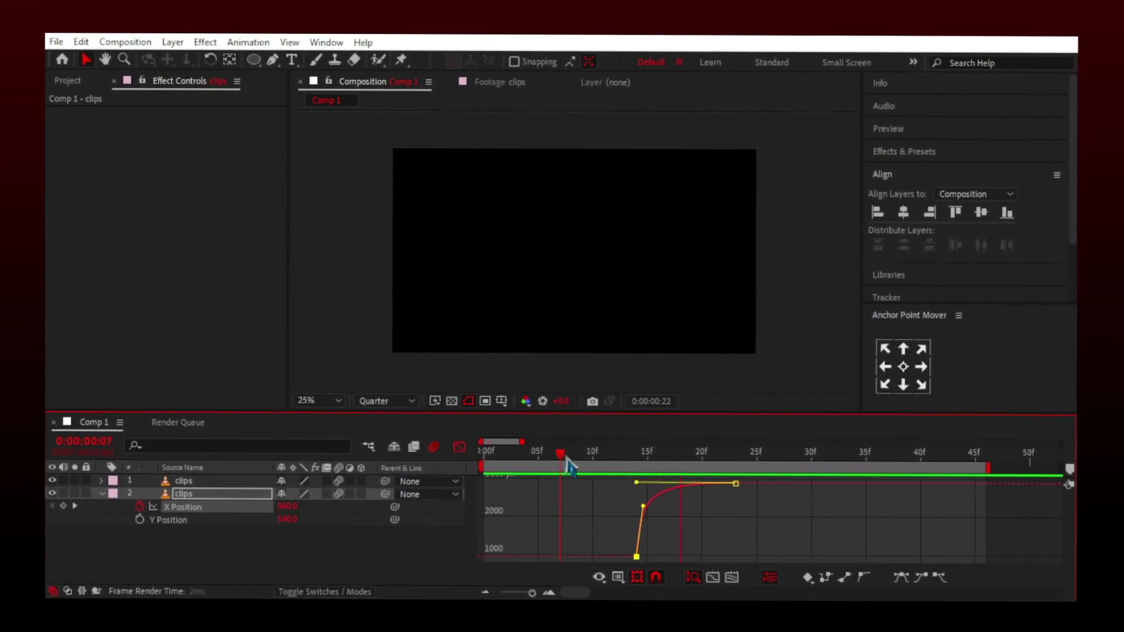
Reshape the layer 2 clip's X Position curve to start flat and rise steeply at the end, and preview the slide
drag(572, 464, 702, 456)
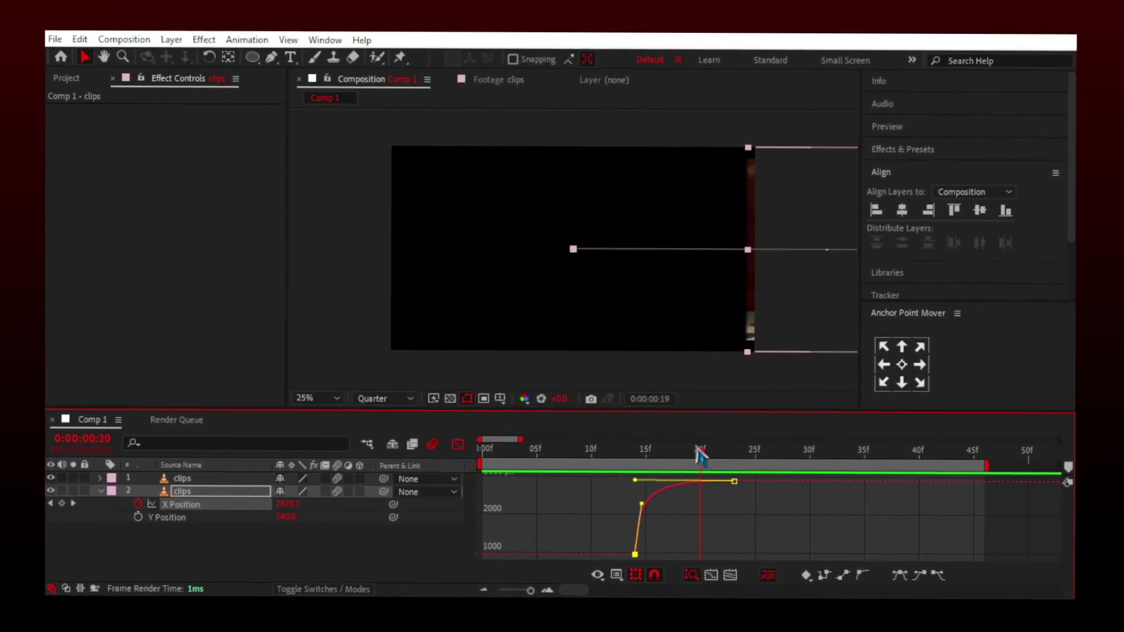
drag(636, 482, 739, 545)
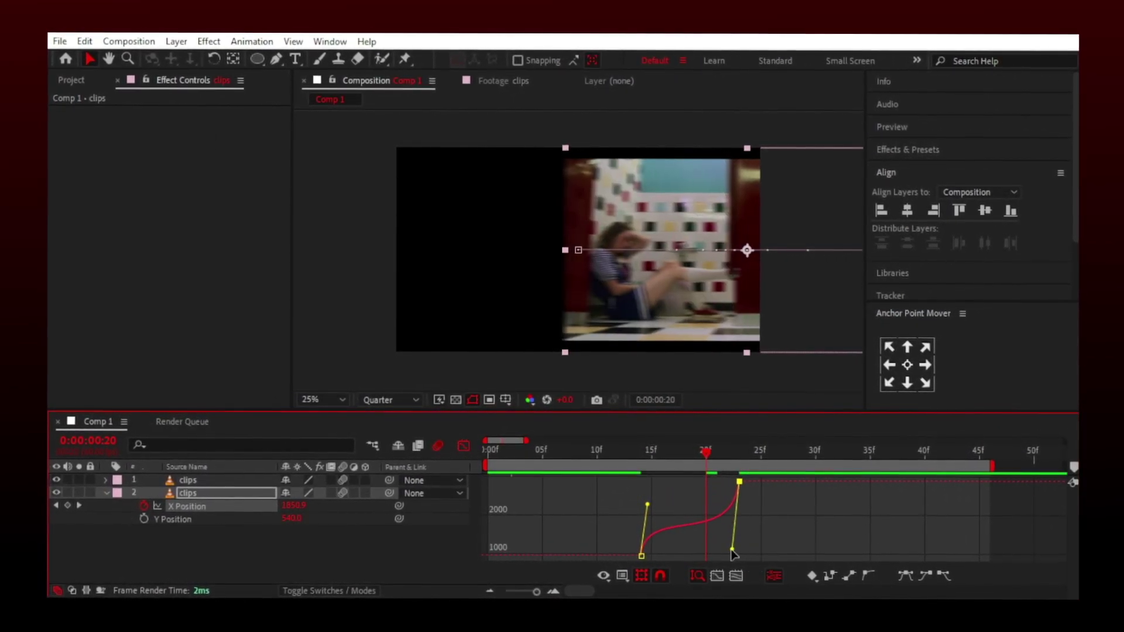
drag(647, 504, 757, 547)
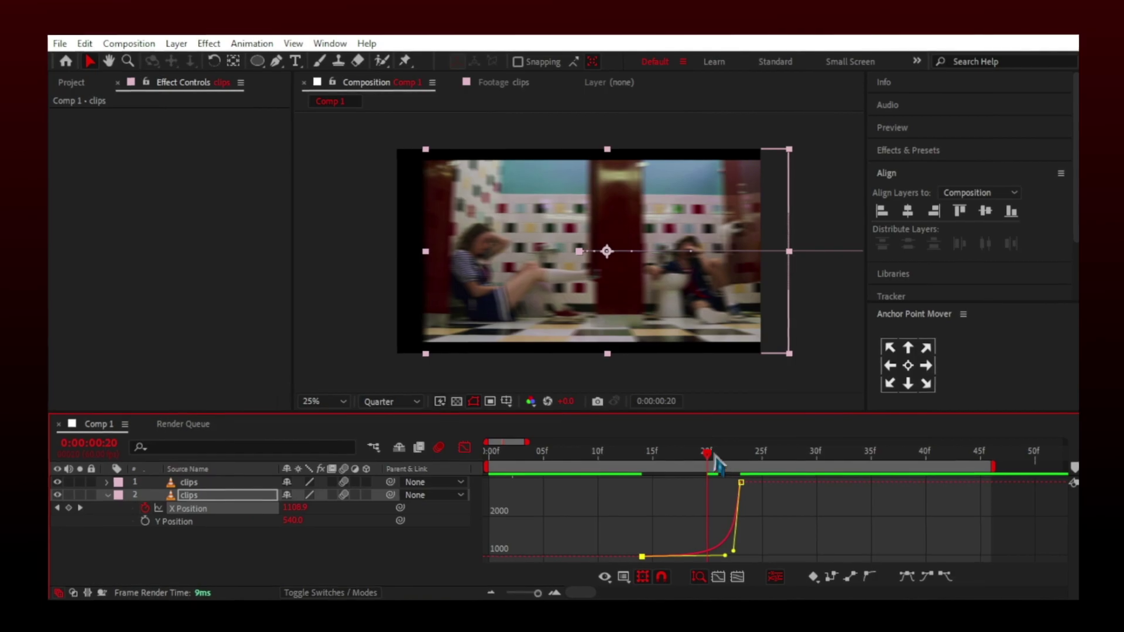
key(space)
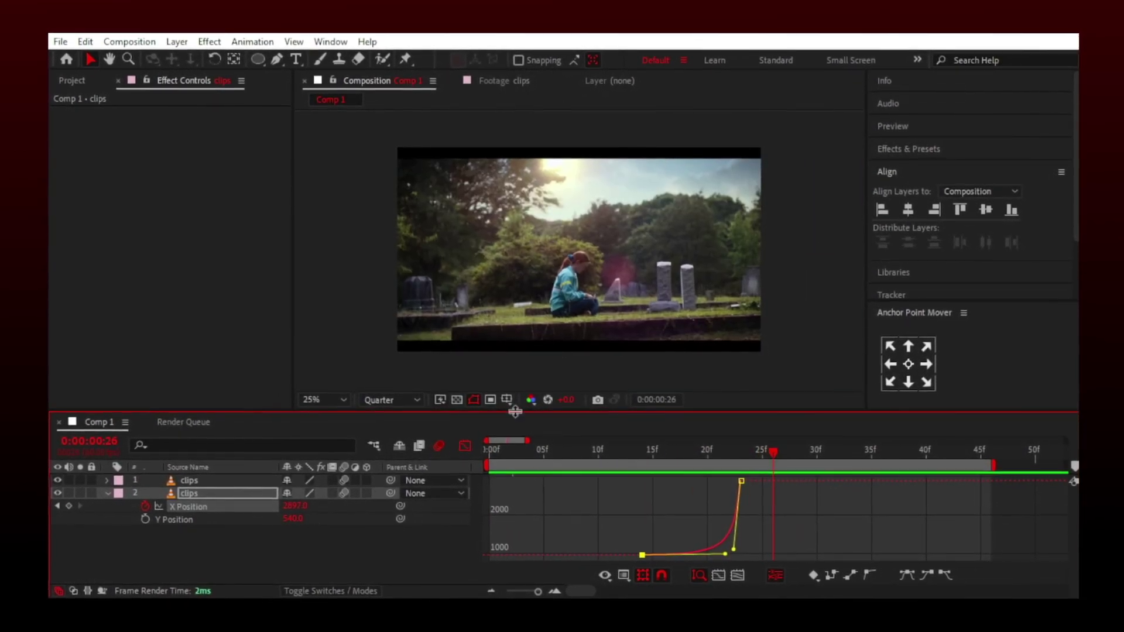
click(465, 446)
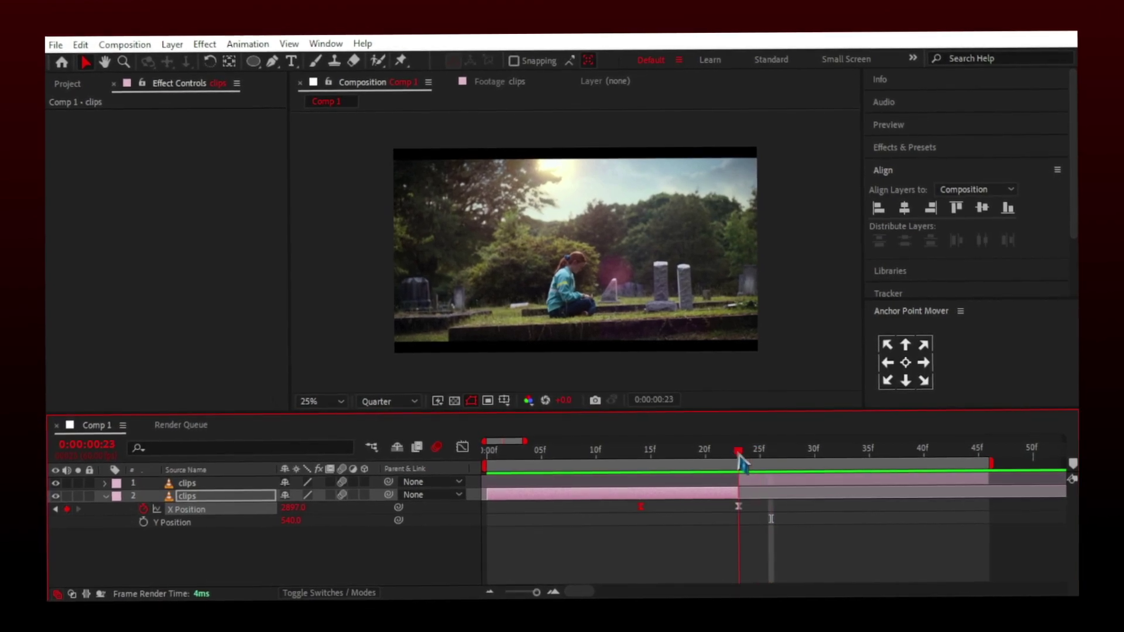
Separate the layer 1 clip's Position into X and Y dimensions at frame 23
click(747, 487)
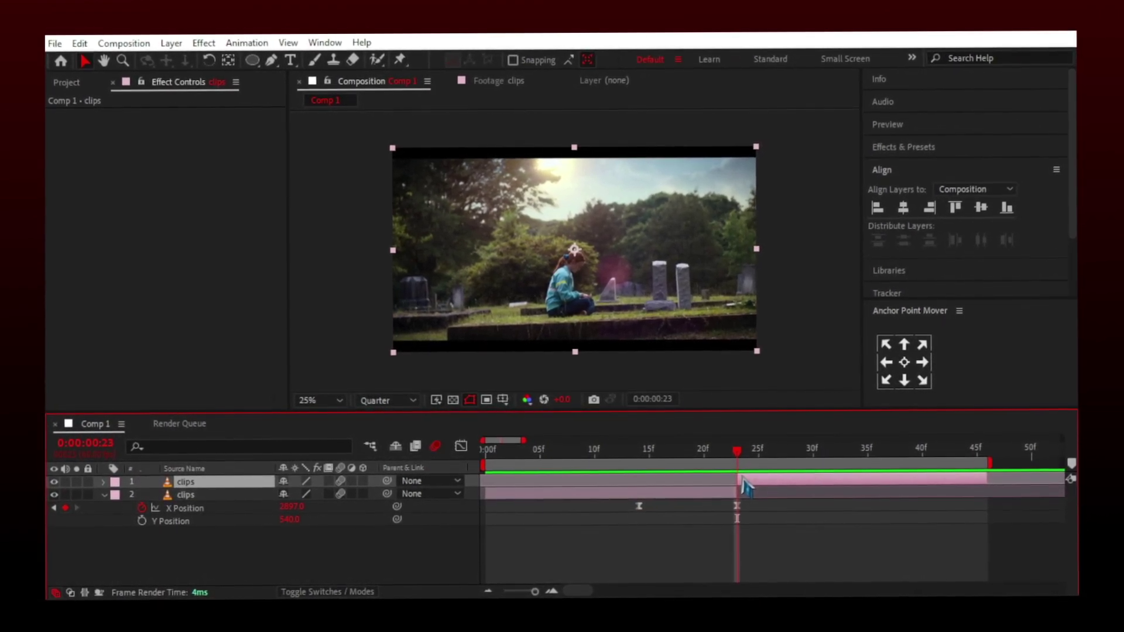
key(p)
right_click(173, 494)
click(248, 300)
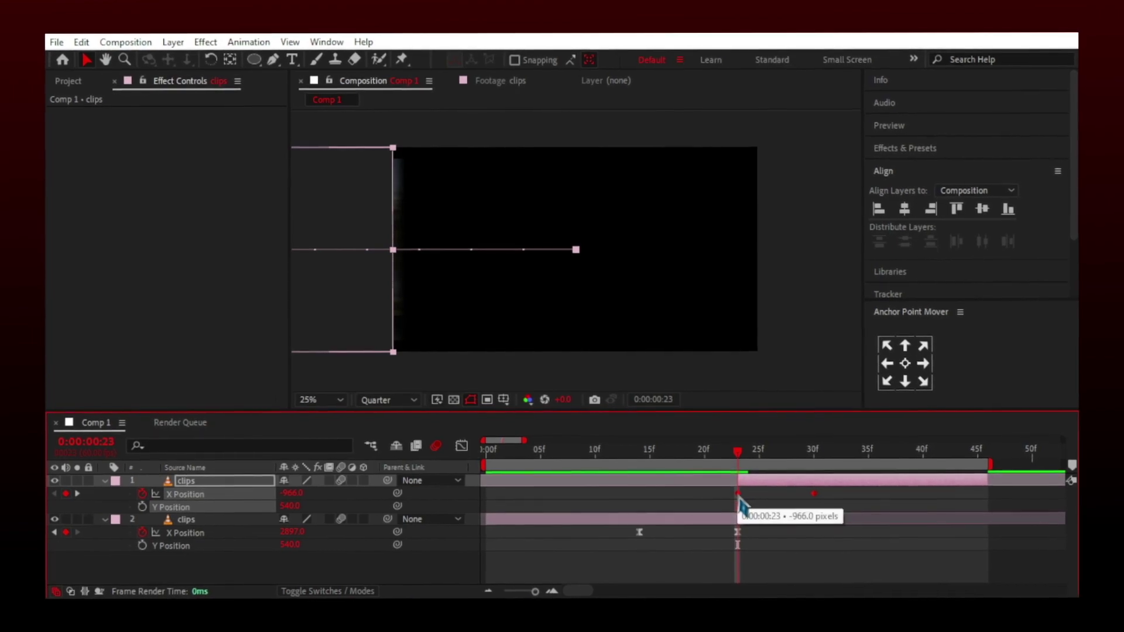
Shape the layer 1 clip's X Position curve to rise steeply and flatten towards frame 30, and preview the transition
click(461, 450)
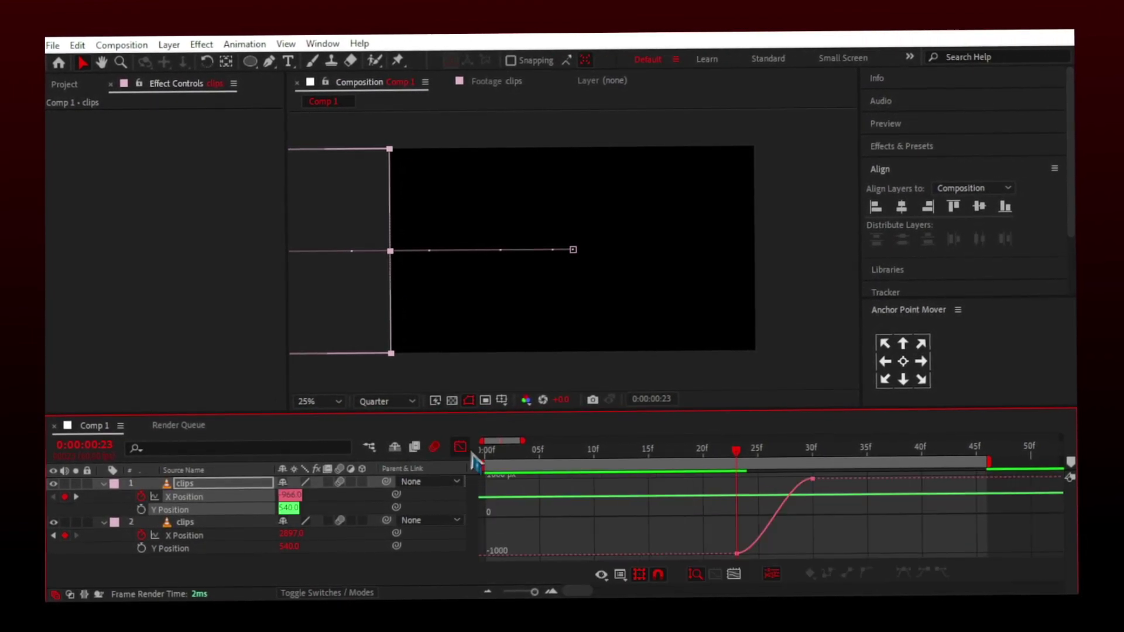
click(208, 561)
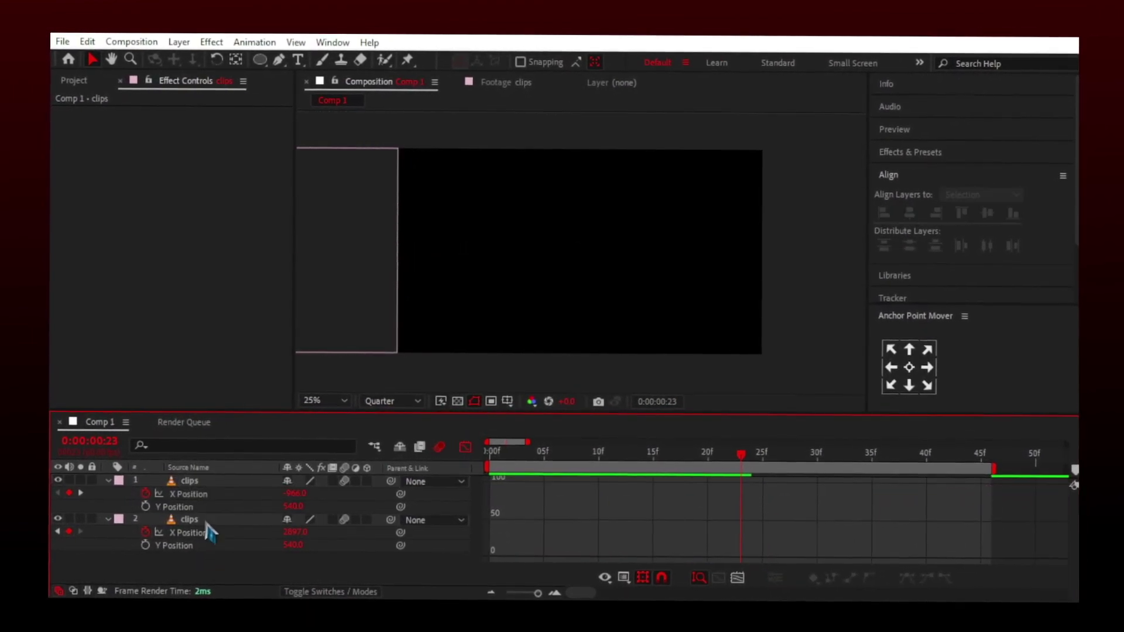
click(202, 496)
drag(760, 557, 749, 469)
key(space)
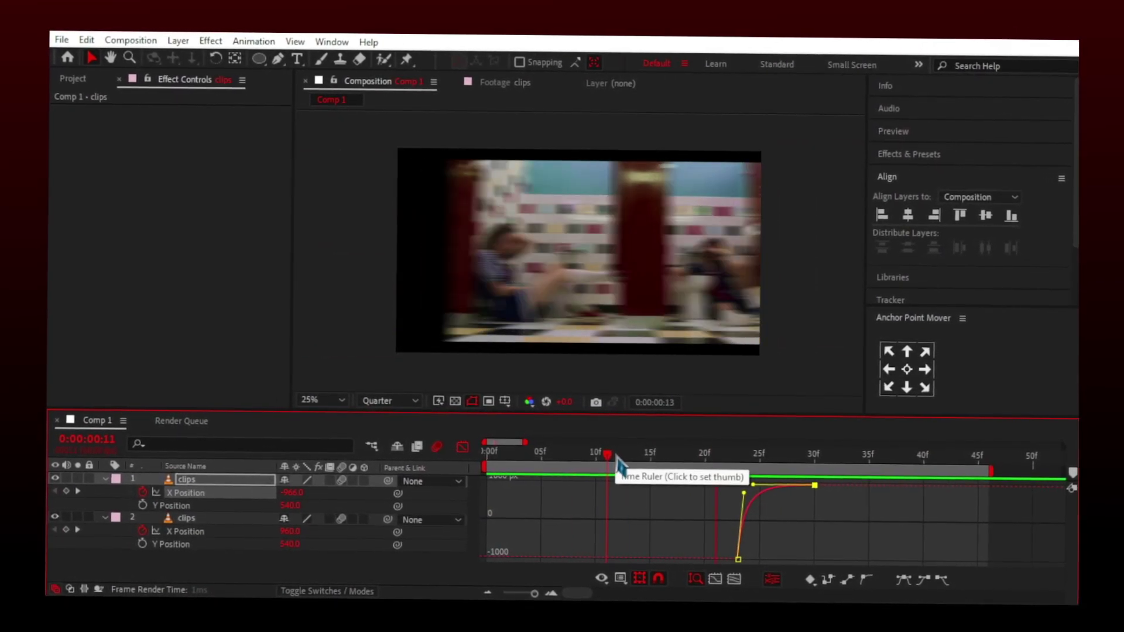
drag(647, 460, 745, 460)
click(460, 447)
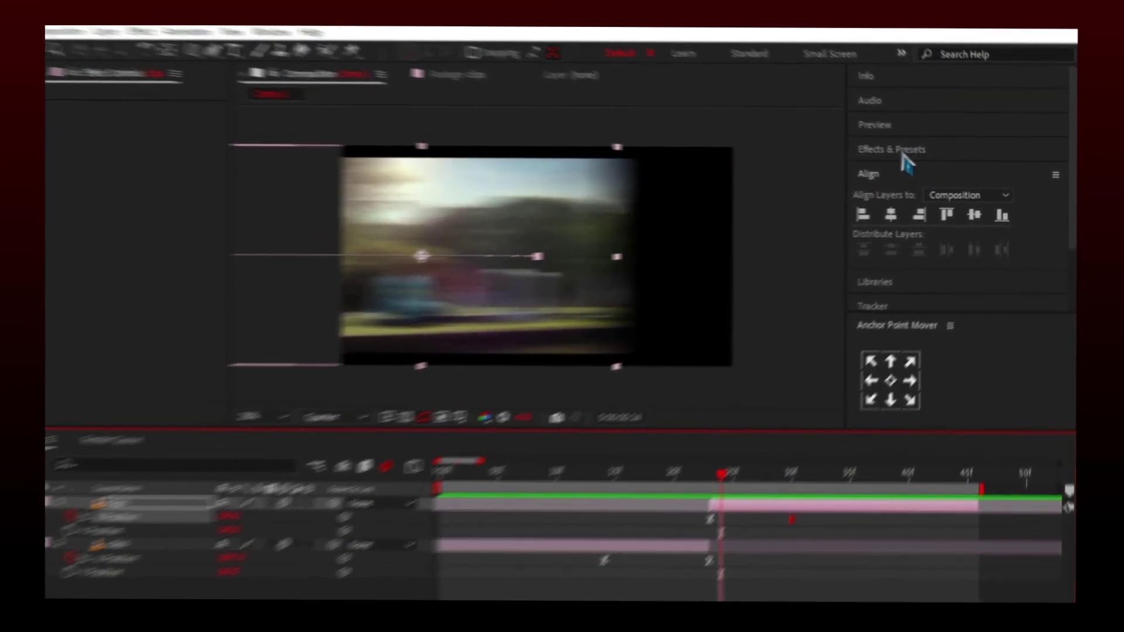
Apply Motion Tile to the layer 1 clip with Output Width 230 and Mirror Edges enabled
click(904, 153)
text(motion tile)
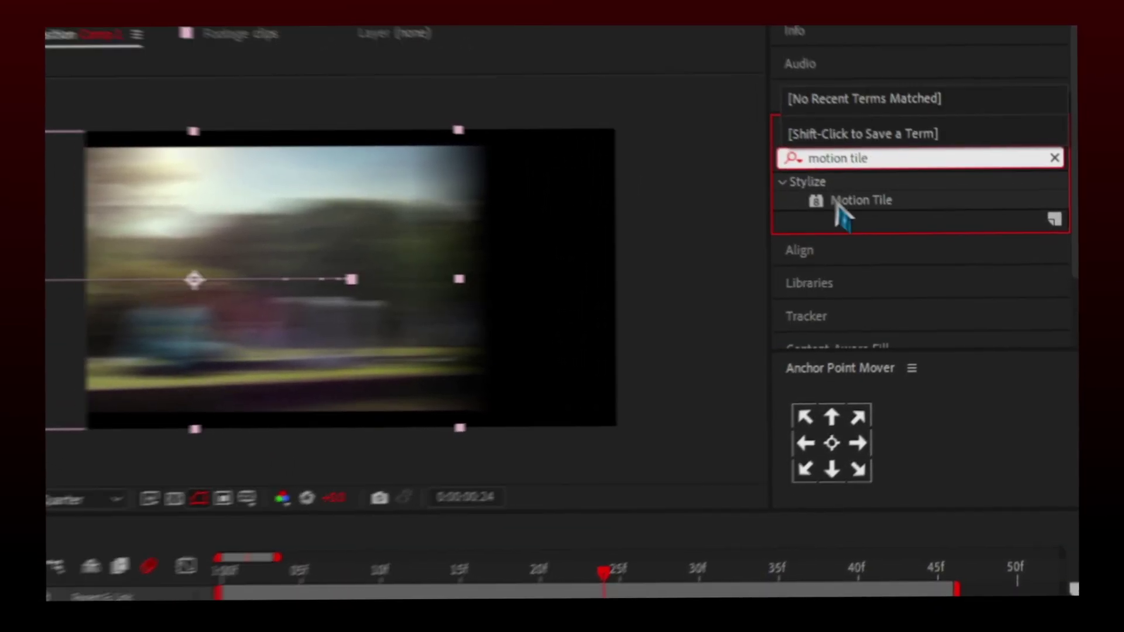
drag(836, 202, 644, 592)
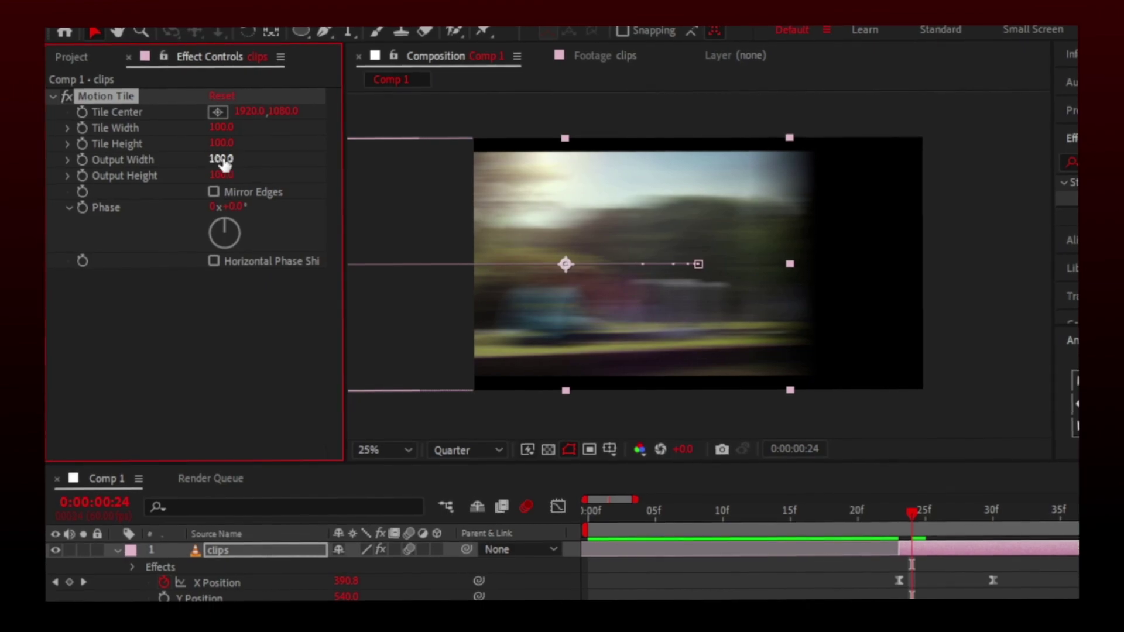
drag(228, 159, 246, 159)
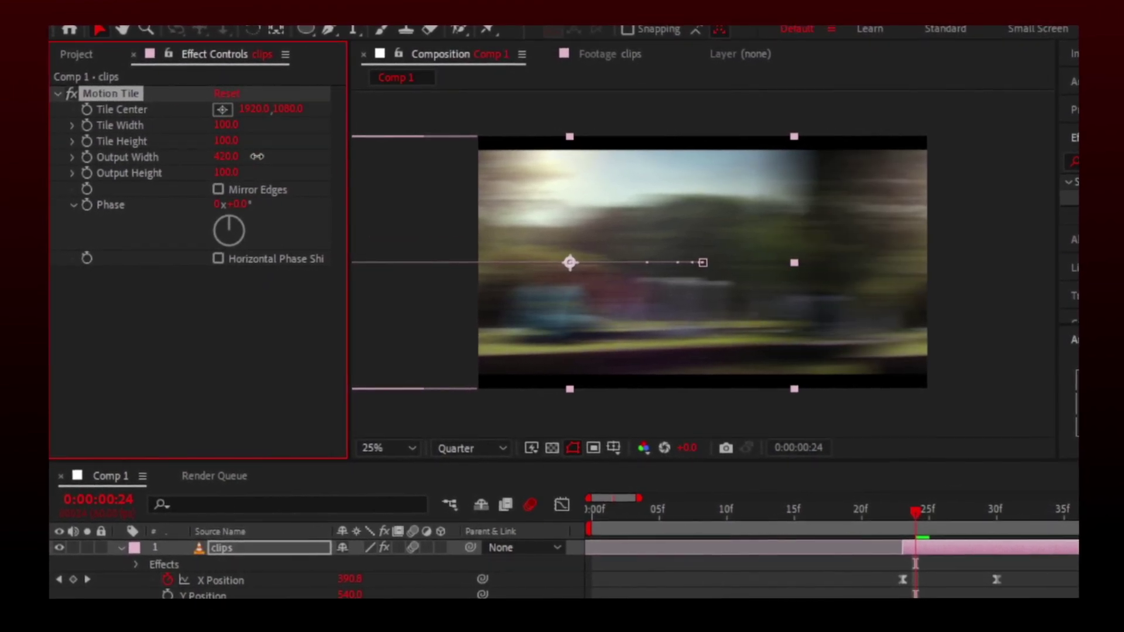
drag(257, 157, 240, 157)
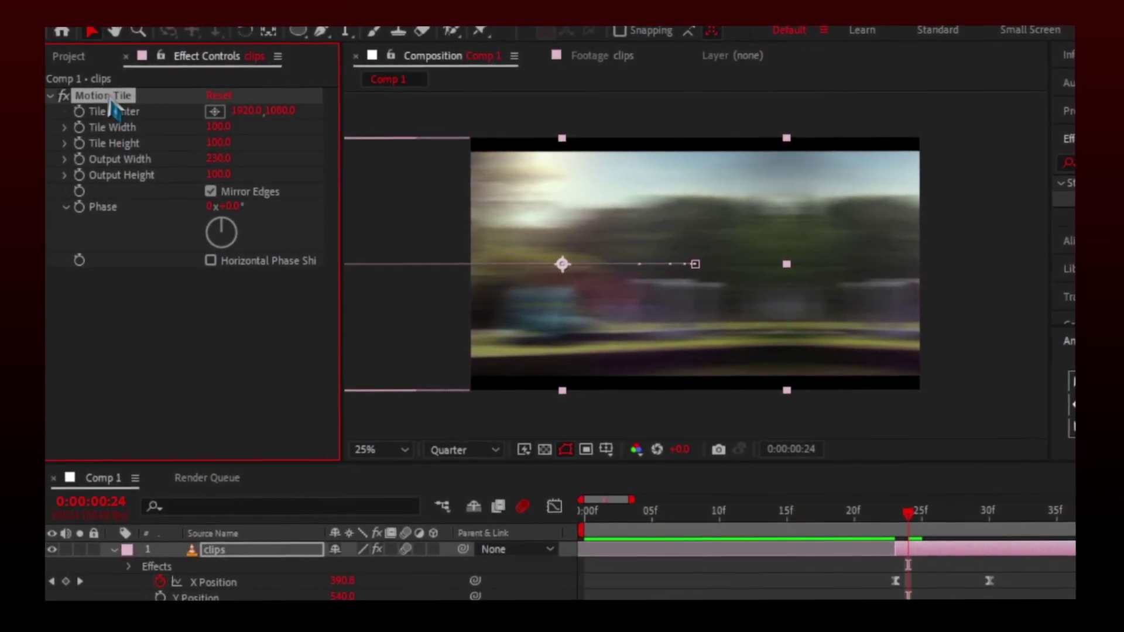
Copy the Motion Tile effect from the layer 1 clip to the layer 2 clip and collapse both layers' properties
drag(916, 516, 851, 532)
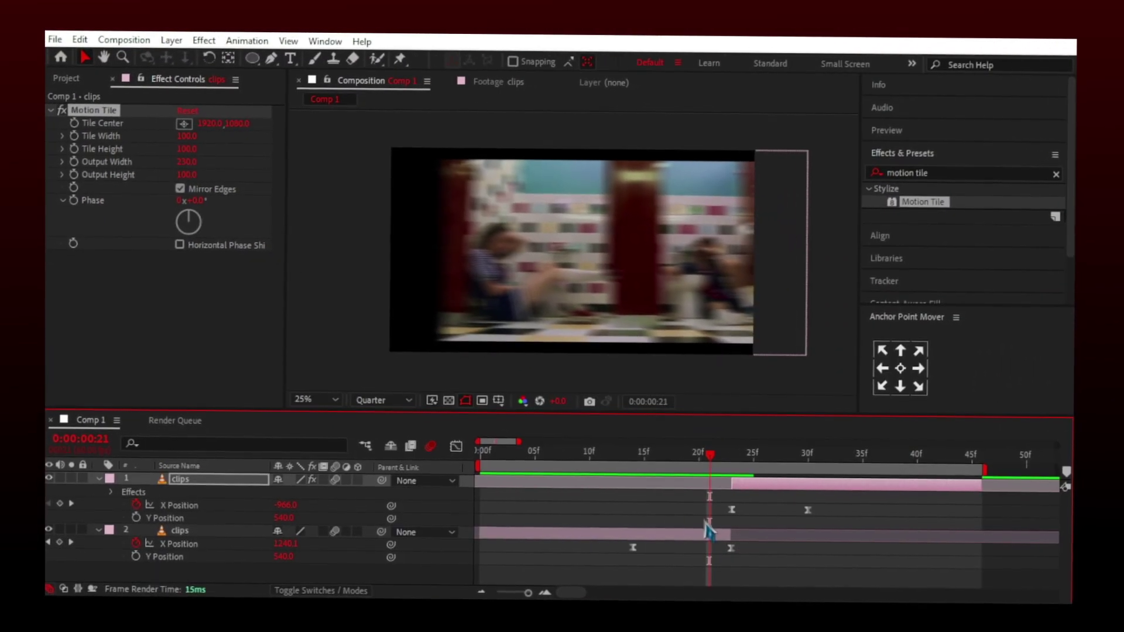
click(708, 530)
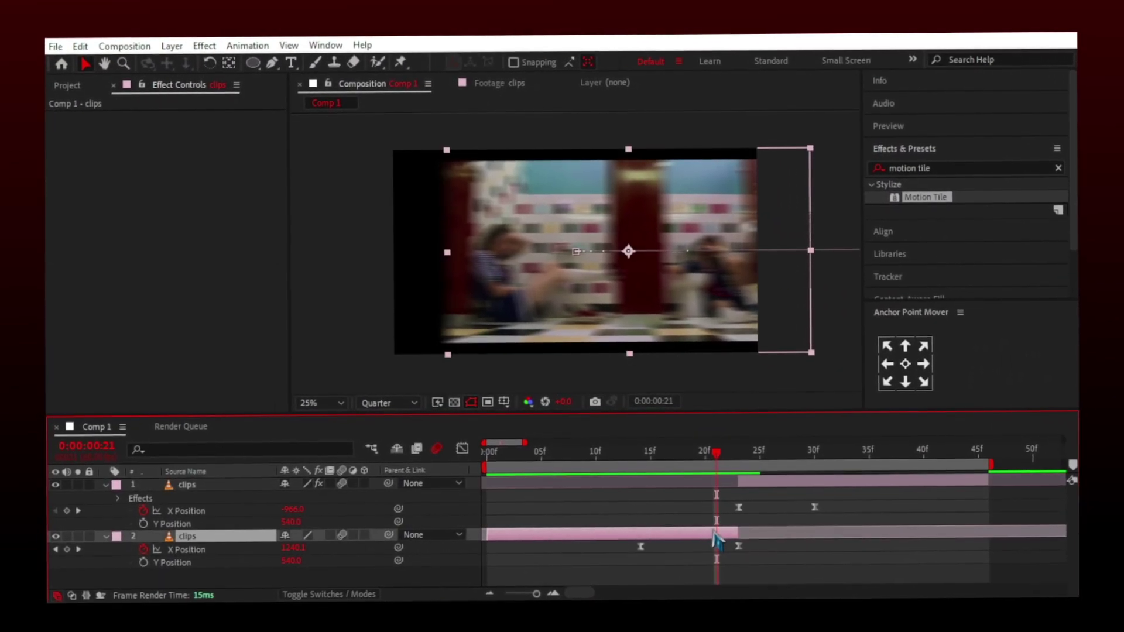
drag(711, 461, 480, 466)
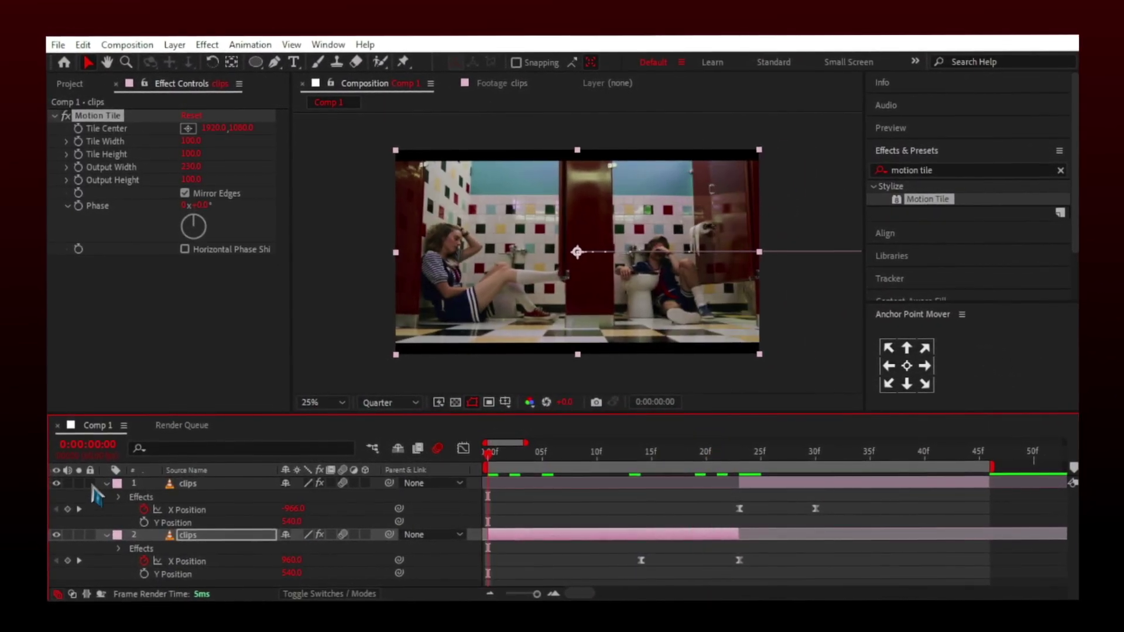
click(100, 480)
click(100, 493)
click(230, 533)
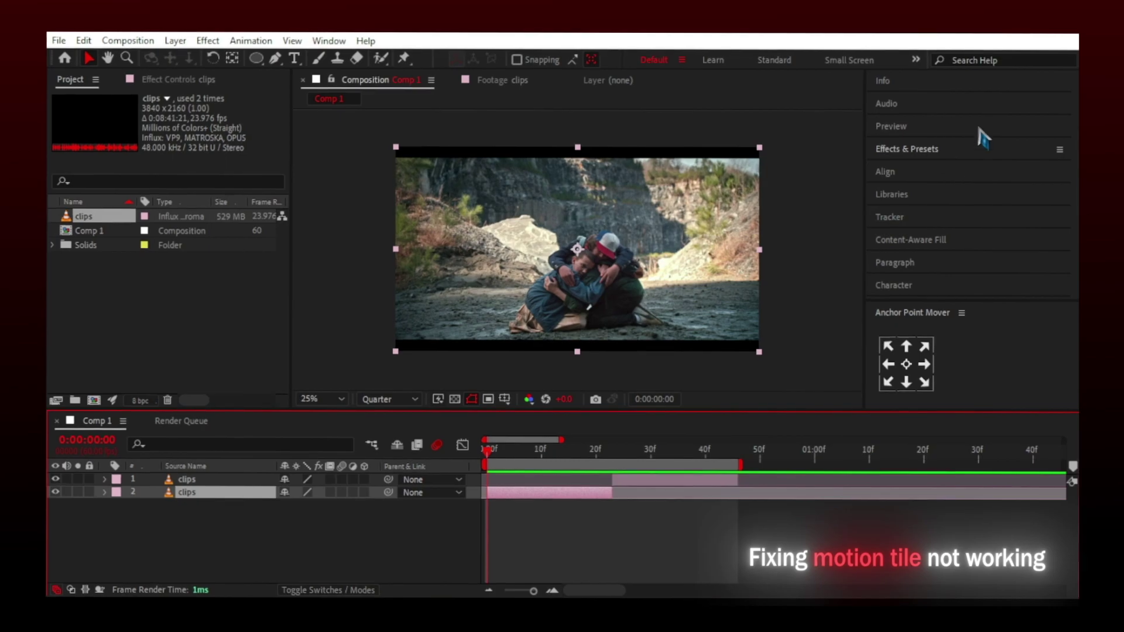
Try Motion Tile on the layer 2 clip with Output Width 420, Output Height 400 and Mirror Edges enabled, scaling the clip to 27%
click(948, 150)
text(motion tile)
drag(925, 200, 555, 498)
drag(190, 162, 380, 200)
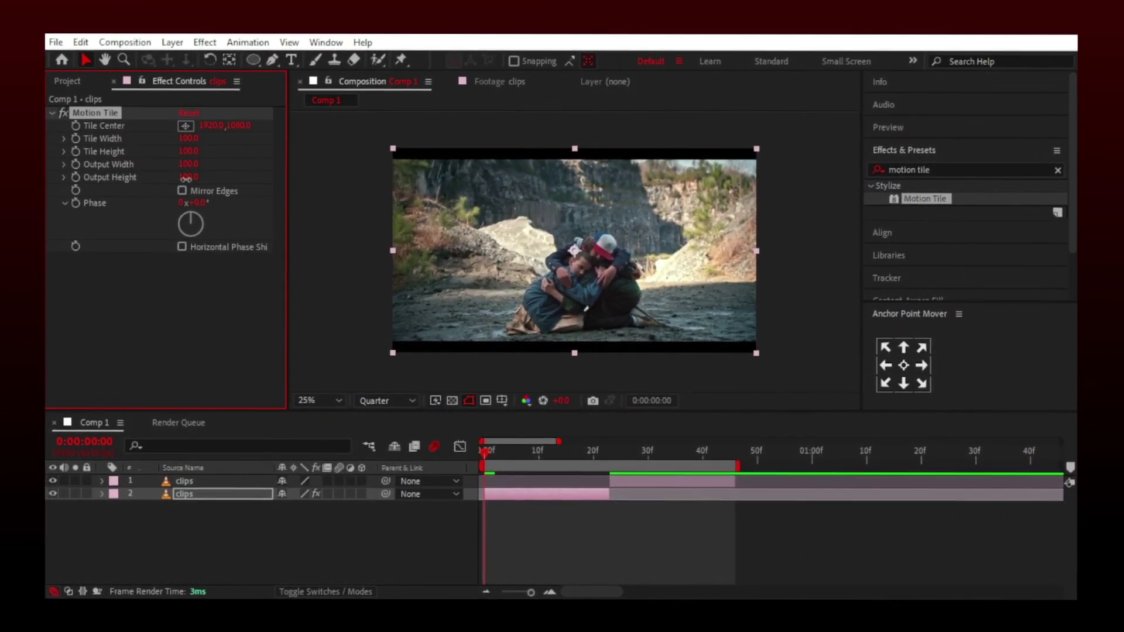
drag(191, 176, 367, 175)
drag(315, 511, 302, 511)
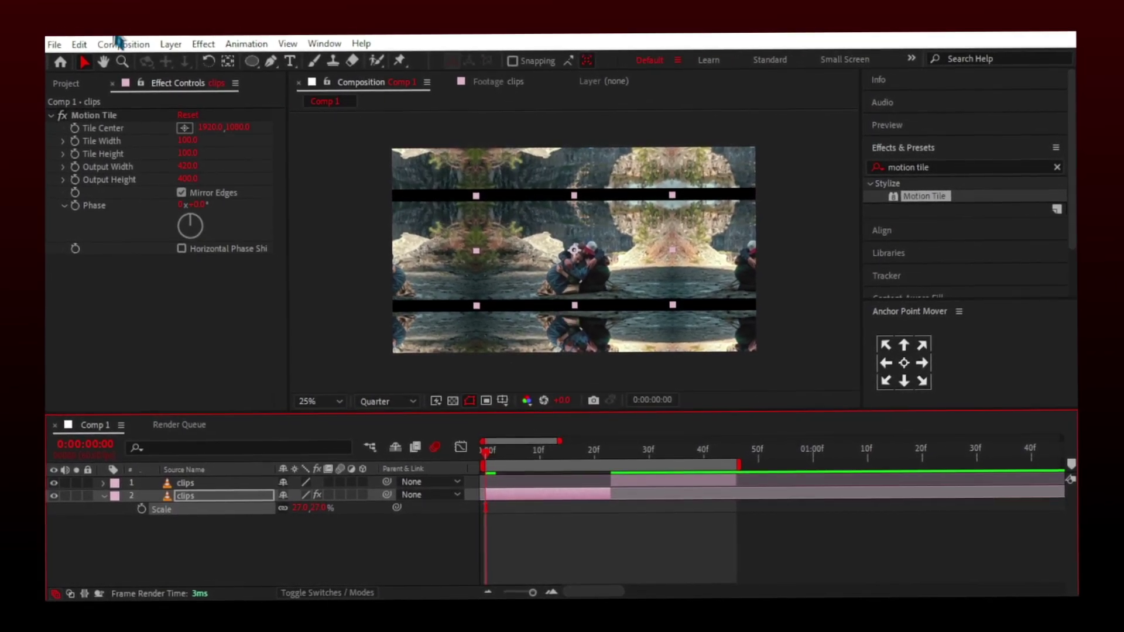
Delete Motion Tile from the layer 2 clip and scale the clip to 57% to crop out its black bars
click(103, 112)
key(Delete)
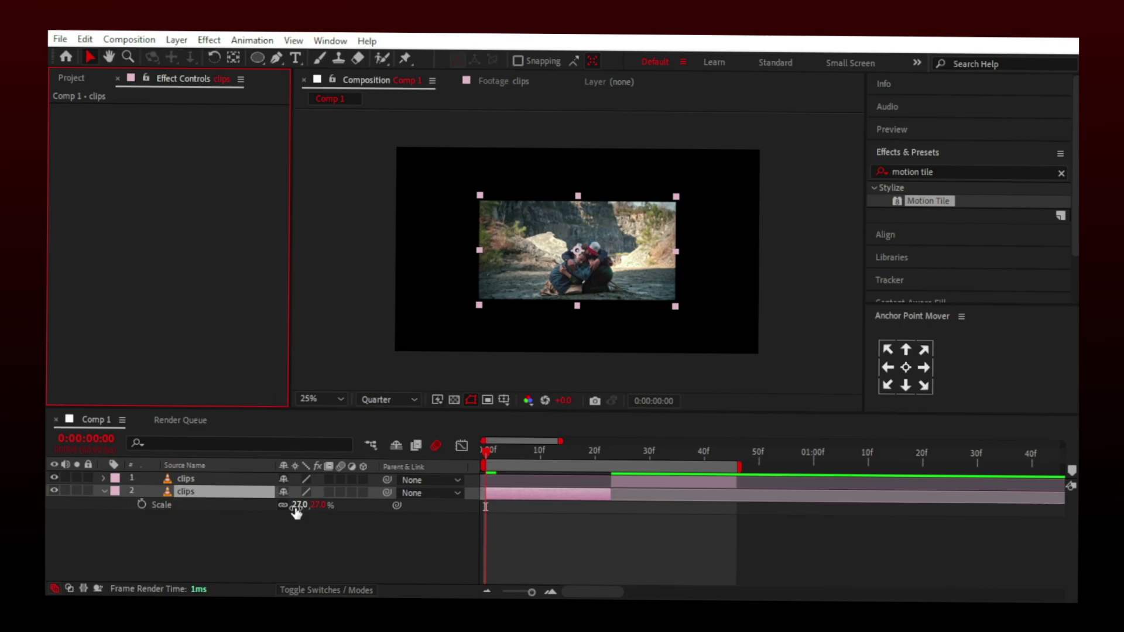
click(297, 506)
text(50)
key(Return)
key(s)
drag(300, 514, 352, 506)
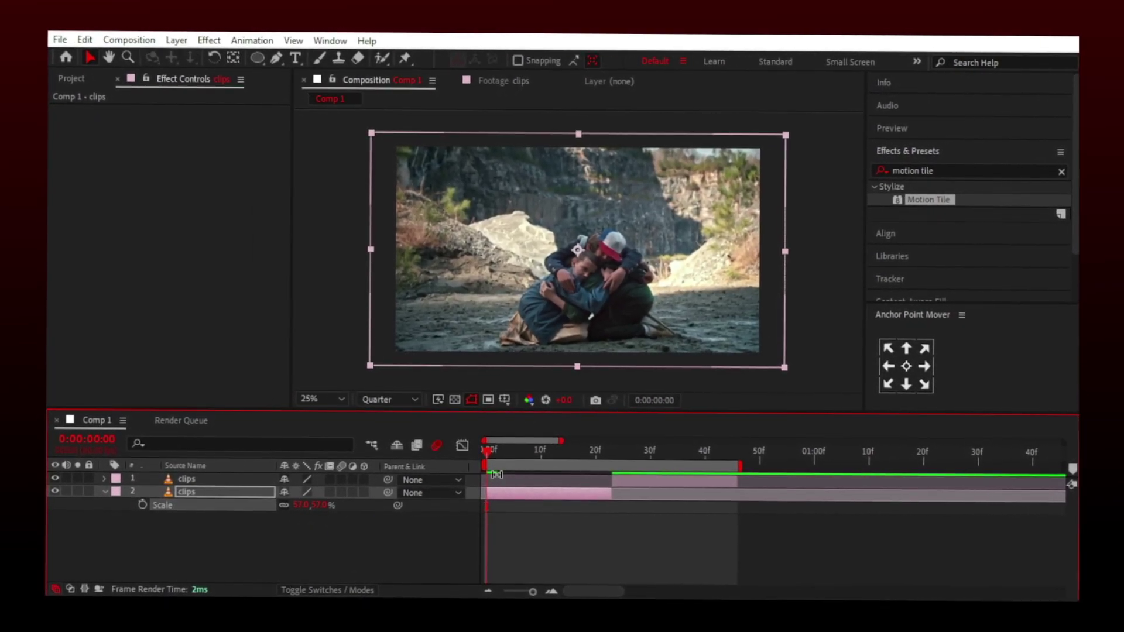
Pre-compose each of the two clips separately, moving all attributes into the new compositions
drag(489, 450, 625, 451)
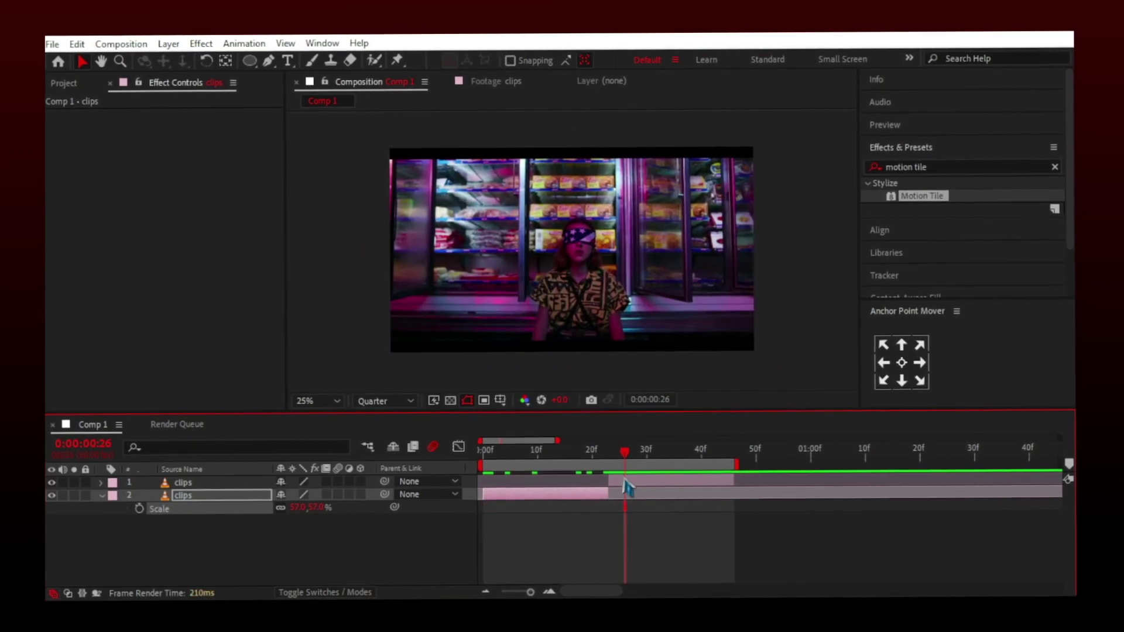
right_click(202, 501)
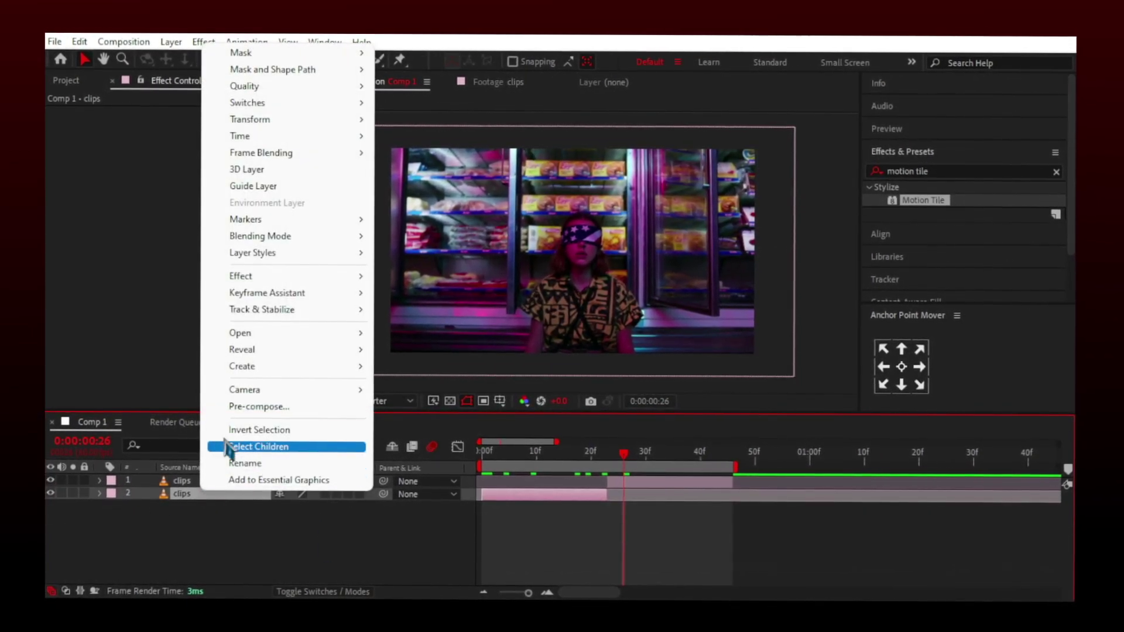
click(246, 405)
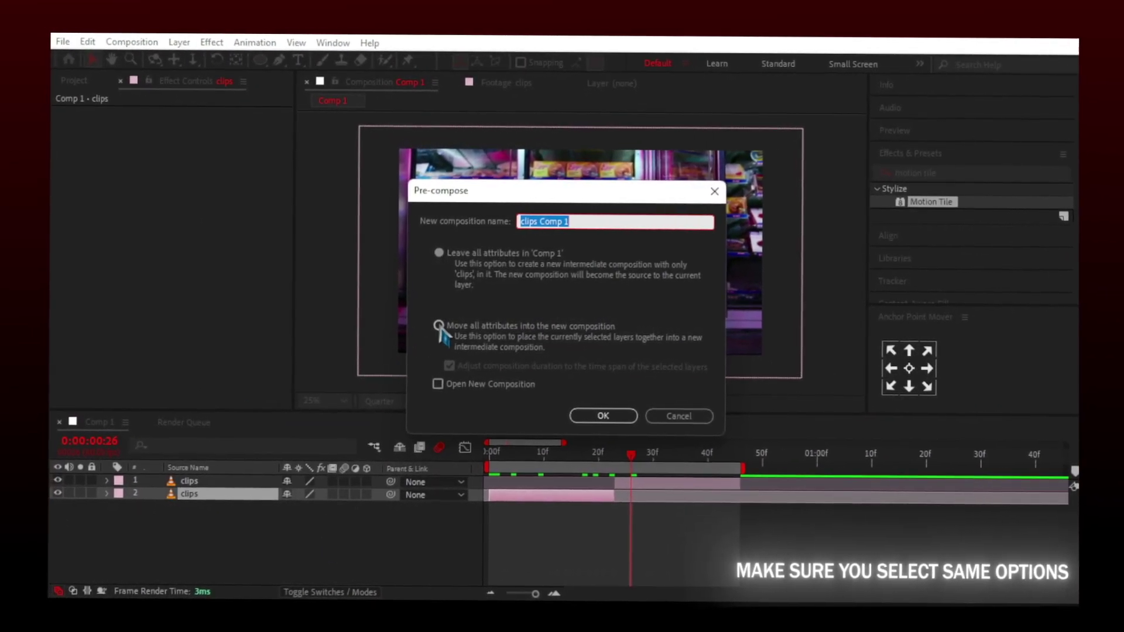
click(604, 415)
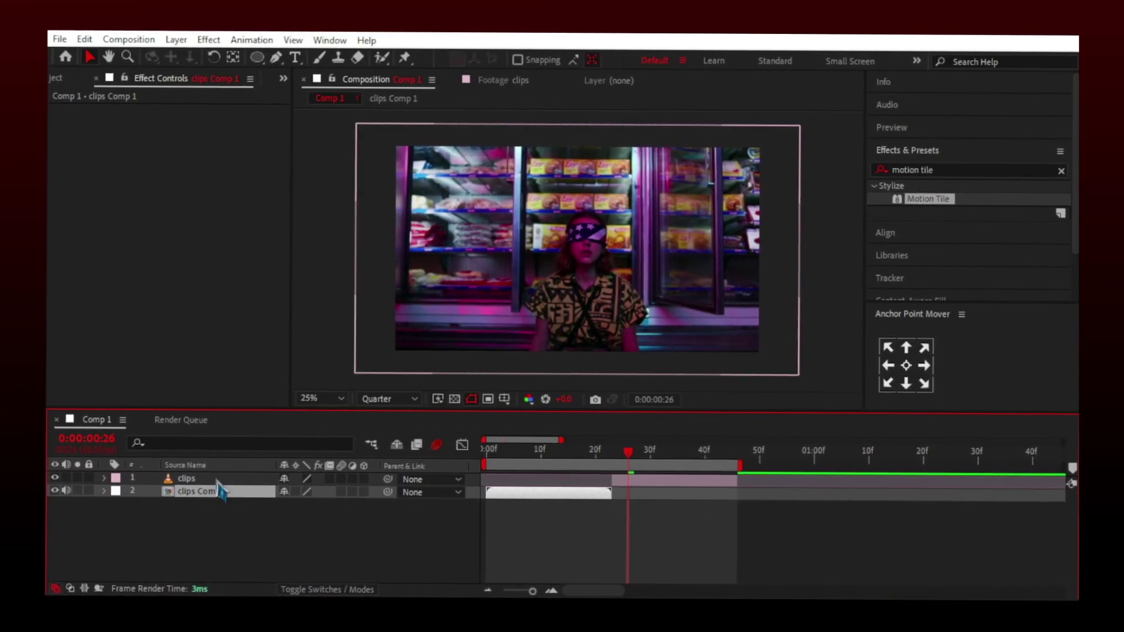
click(192, 482)
key(ctrl+shift+c)
click(596, 413)
Test Motion Tile on clips Comp 1 with Output Width 430, Output Height 500 and Mirror Edges enabled, scaling the layer to 47%
click(549, 454)
drag(922, 197, 512, 494)
drag(187, 176, 225, 176)
key(s)
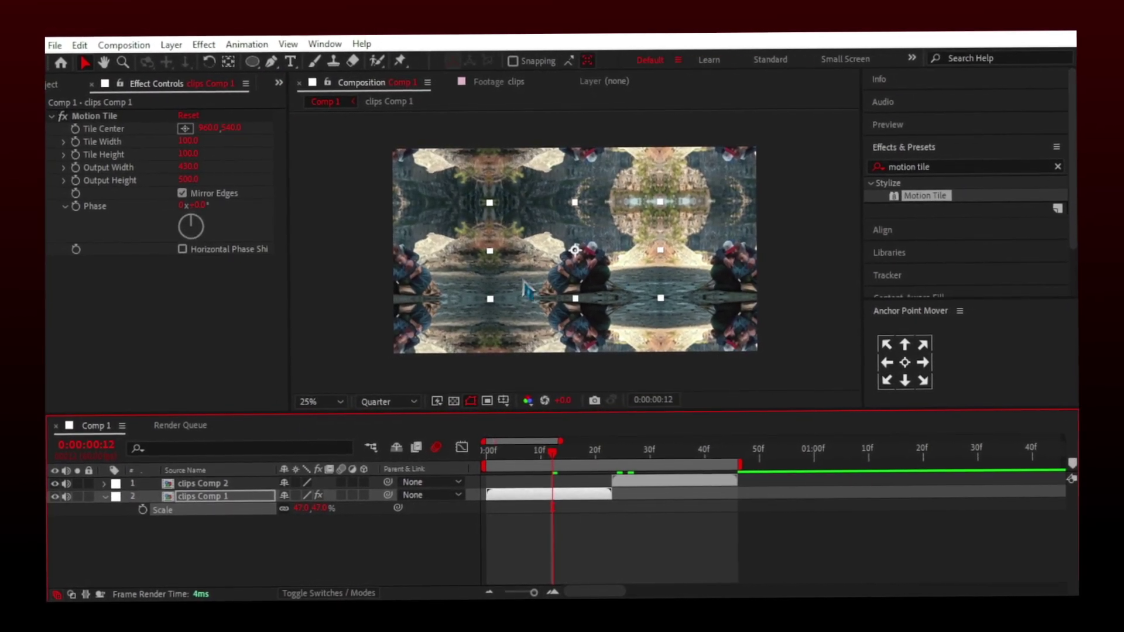
click(191, 537)
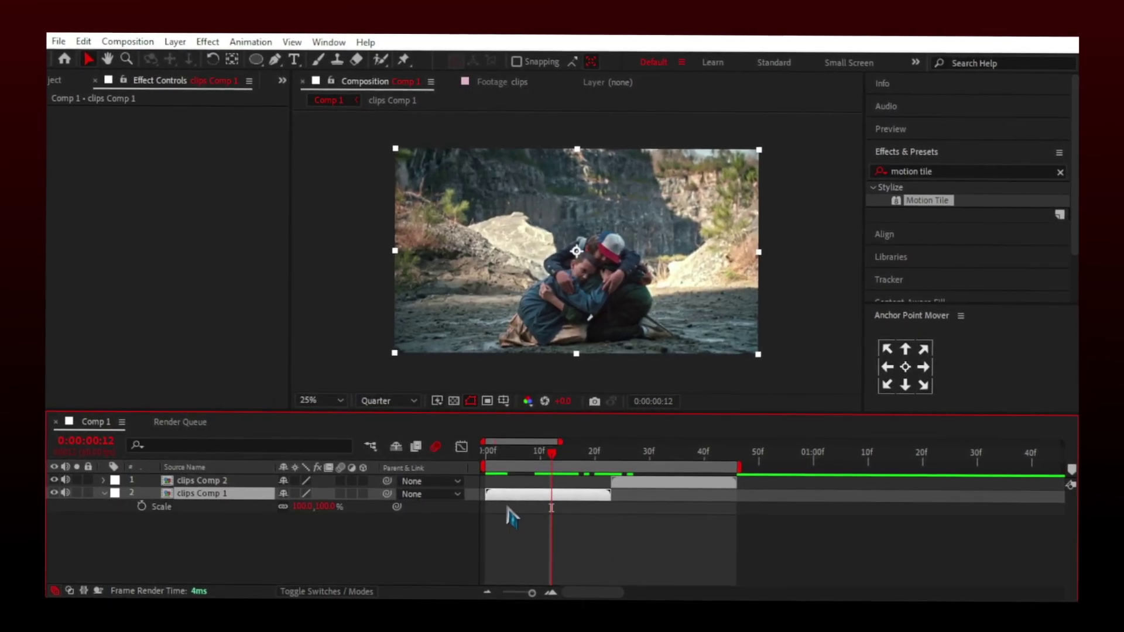
Animate clips Comp 1's Scale from 100% at frame 12 to 20% at frame 23, ease both keyframes and display their graph
click(141, 506)
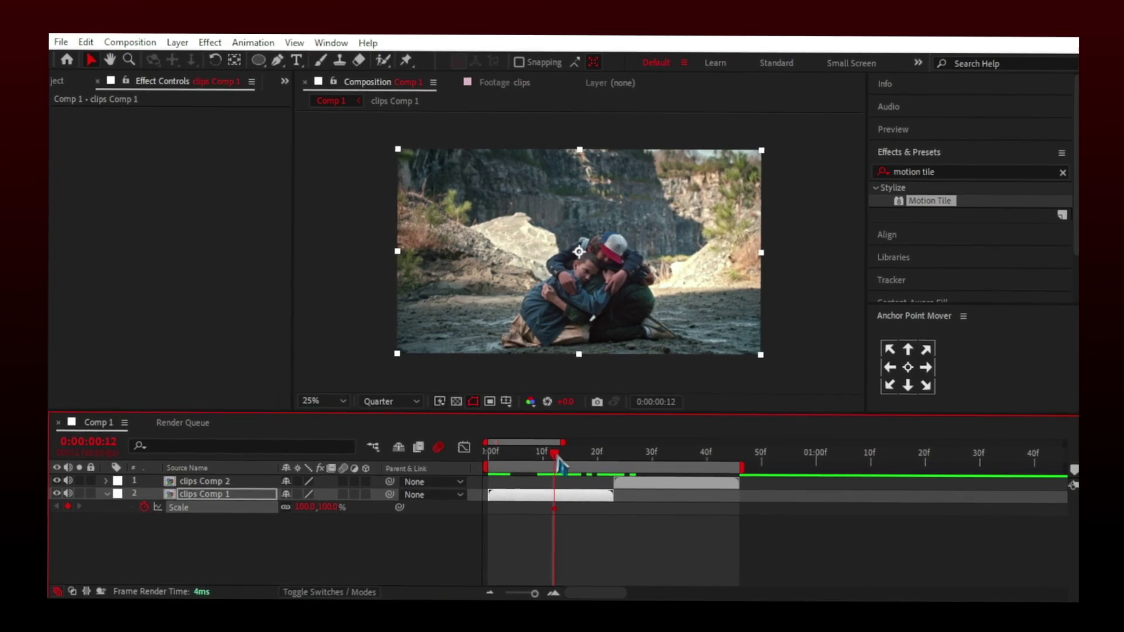
drag(553, 451, 613, 465)
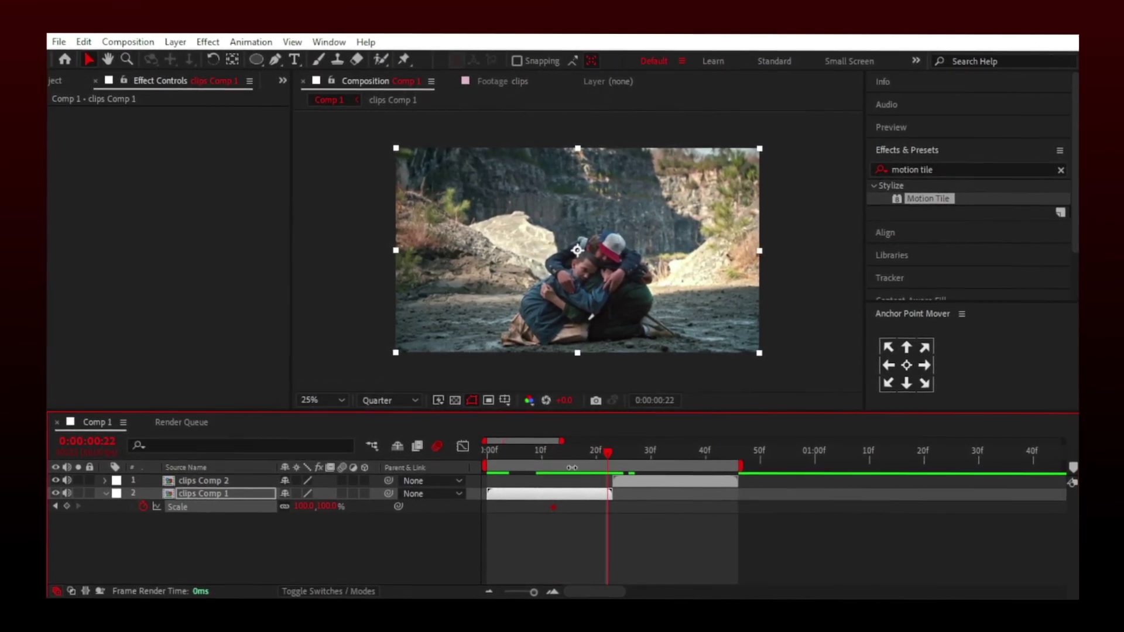
drag(305, 509, 241, 510)
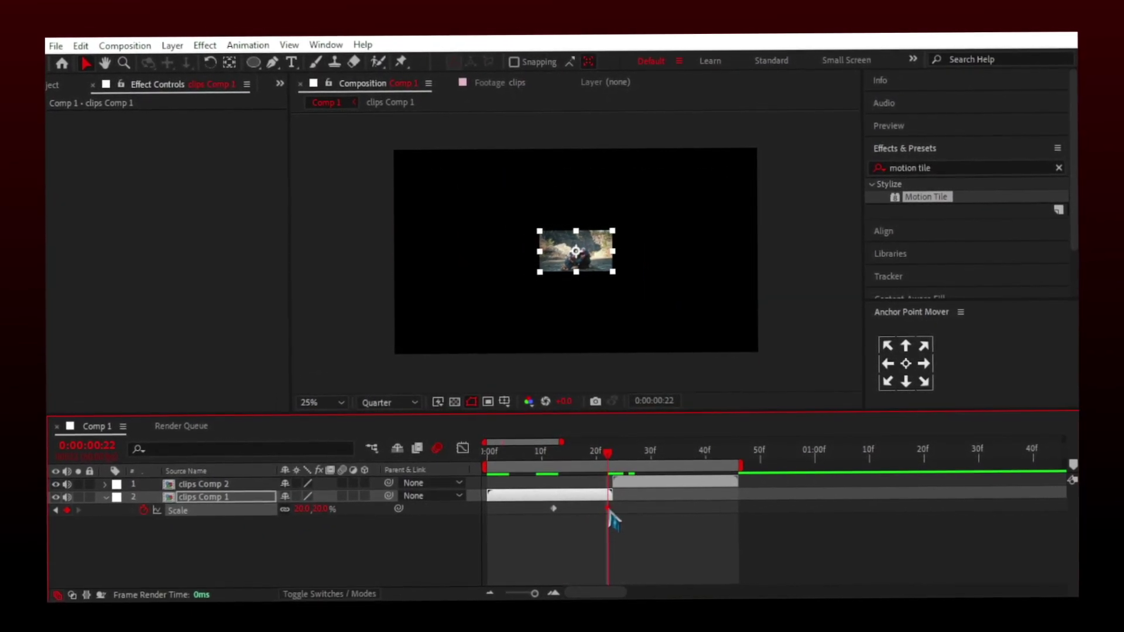
drag(609, 508, 615, 508)
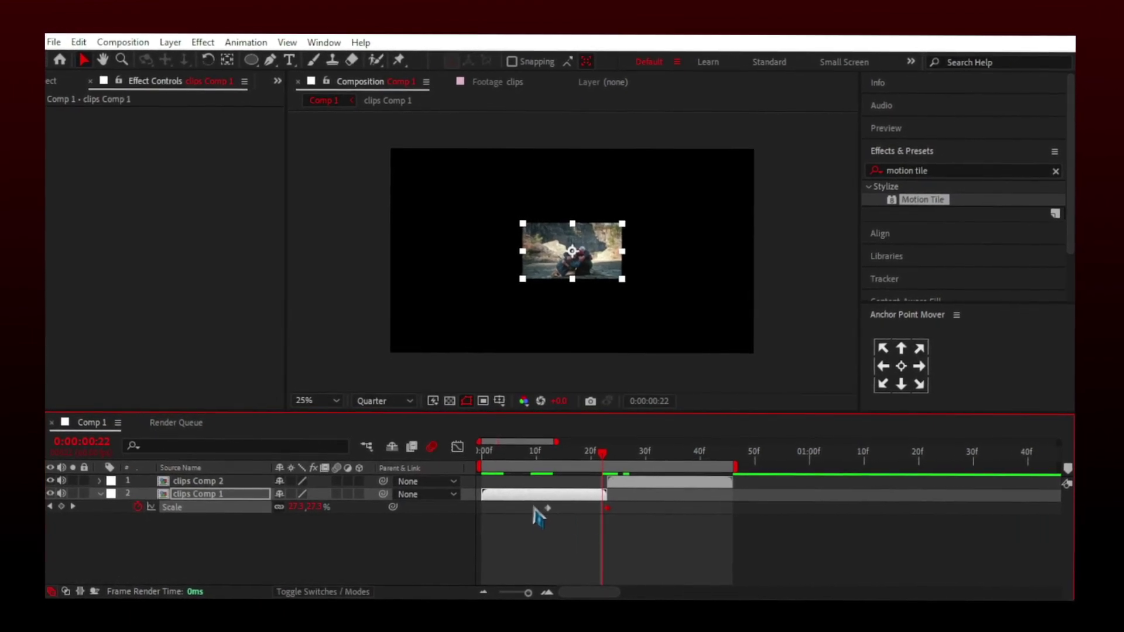
drag(533, 503, 628, 515)
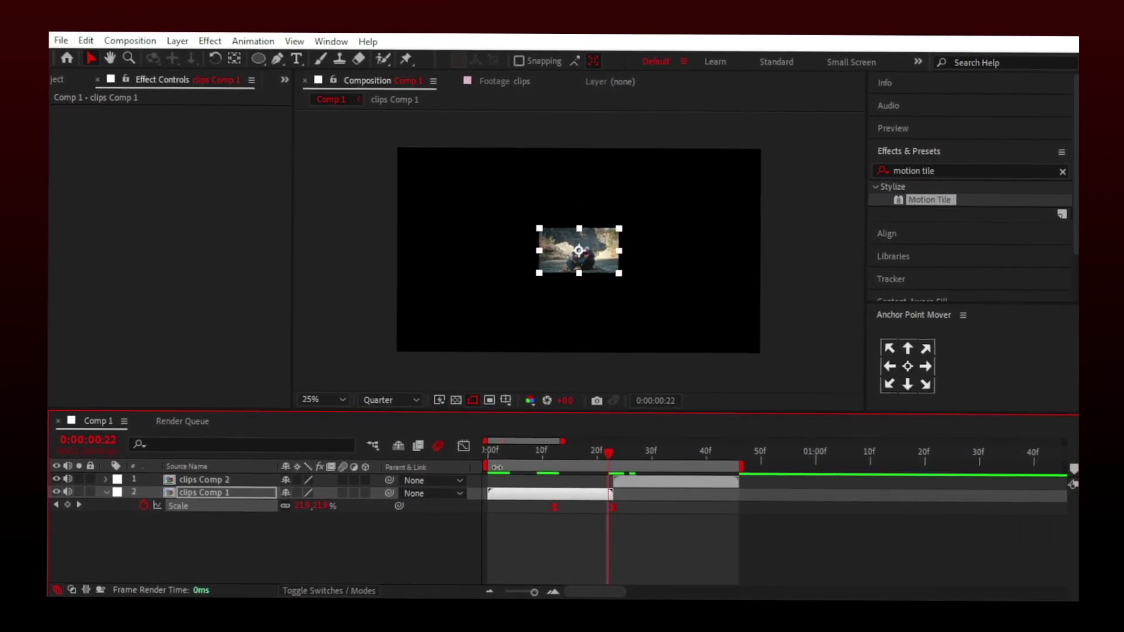
click(460, 449)
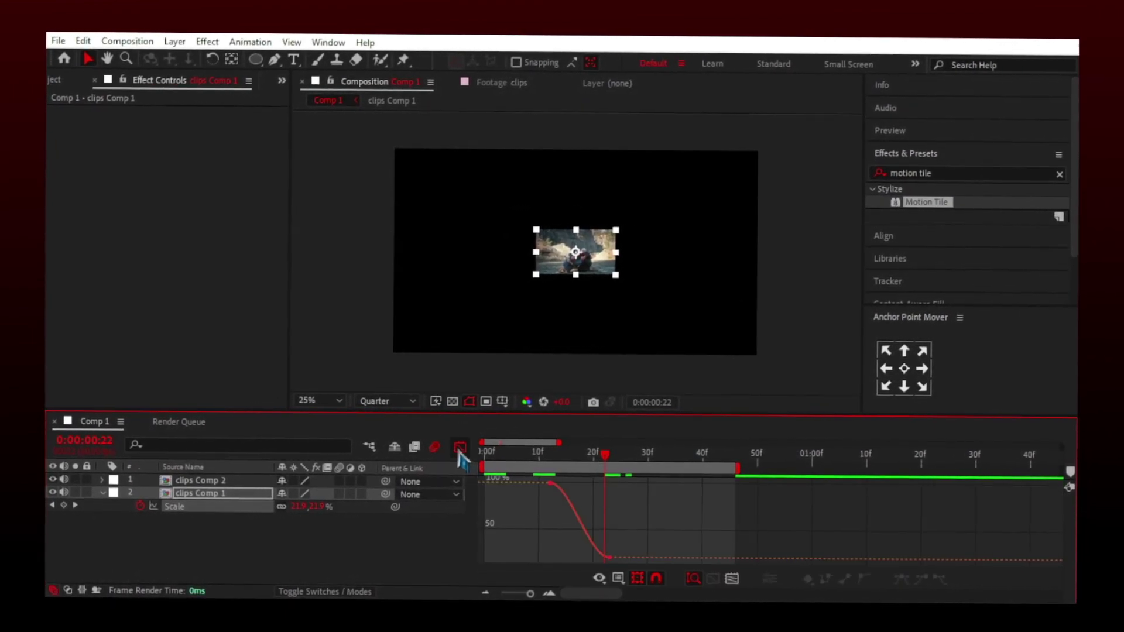
Reshape clips Comp 1's Scale curve to start slowly and drop steeply at the end, and enable motion blur on the layer
click(549, 482)
drag(591, 557, 627, 482)
key(space)
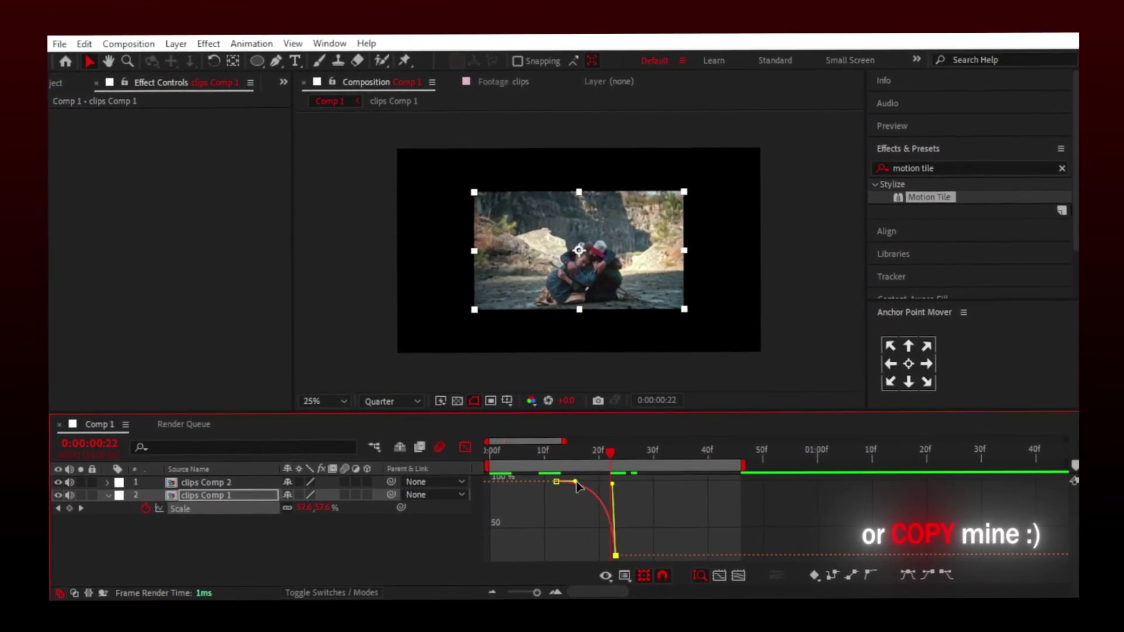
click(464, 448)
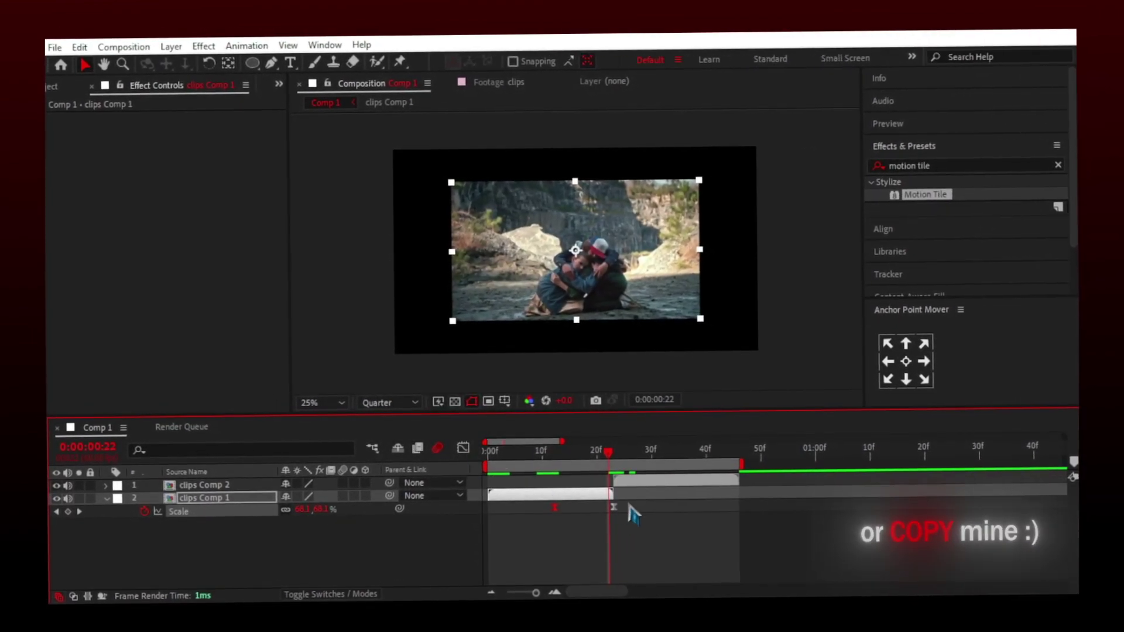
click(340, 495)
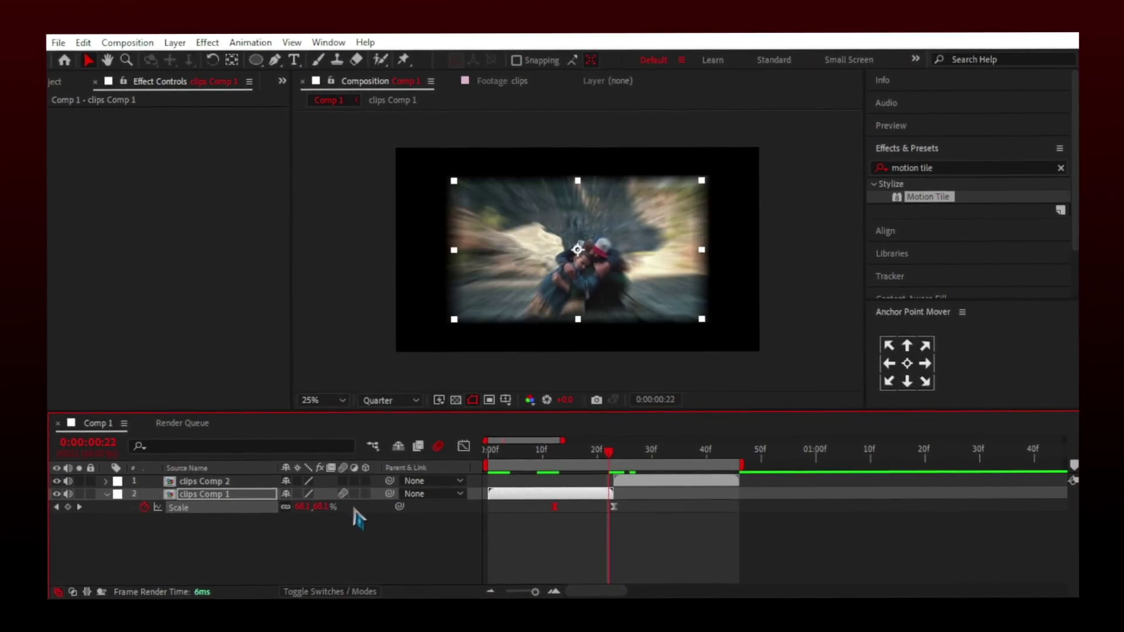
click(371, 534)
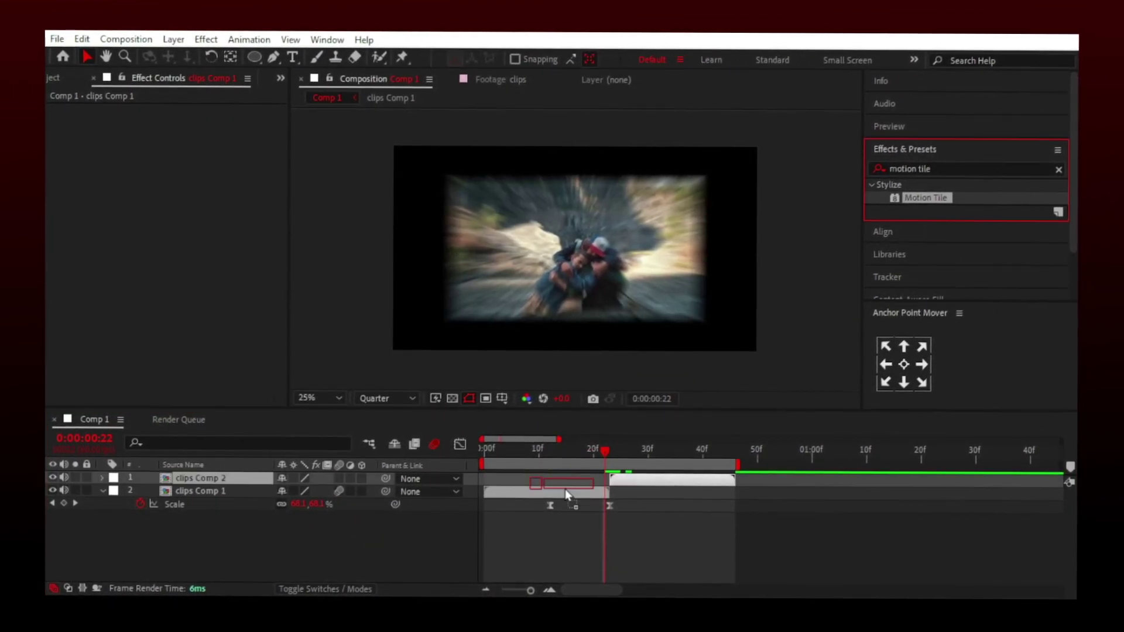
Apply Motion Tile to clips Comp 1 with Output Width 240, Output Height 320 and Mirror Edges, and preview from the first frame
drag(565, 489, 565, 490)
drag(183, 174, 195, 172)
click(183, 194)
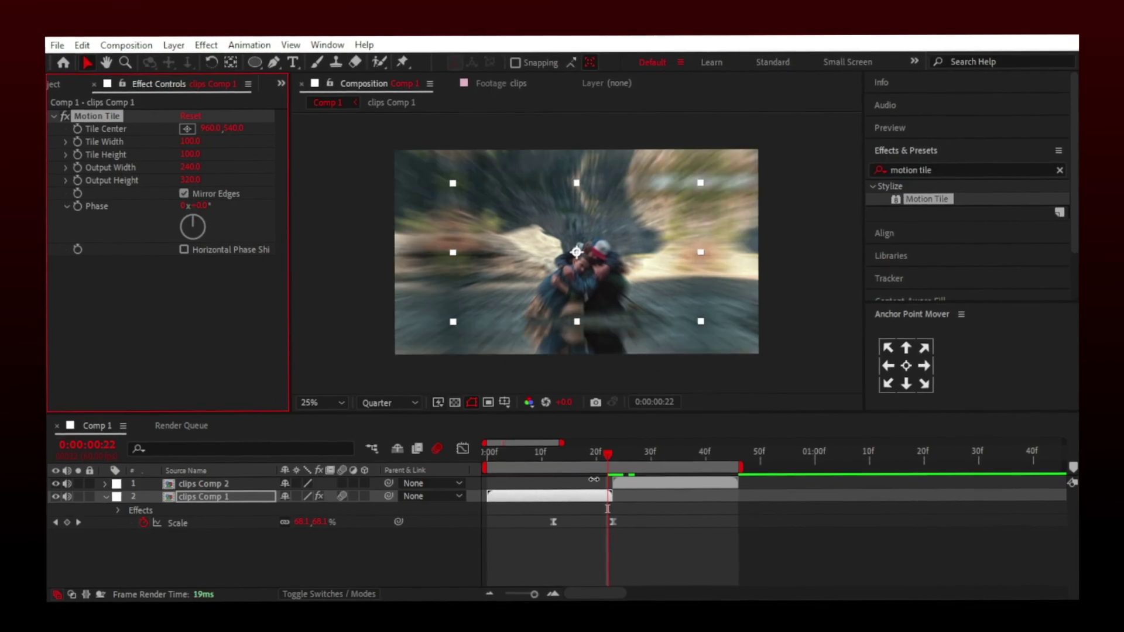
drag(607, 452, 478, 459)
click(443, 556)
key(space)
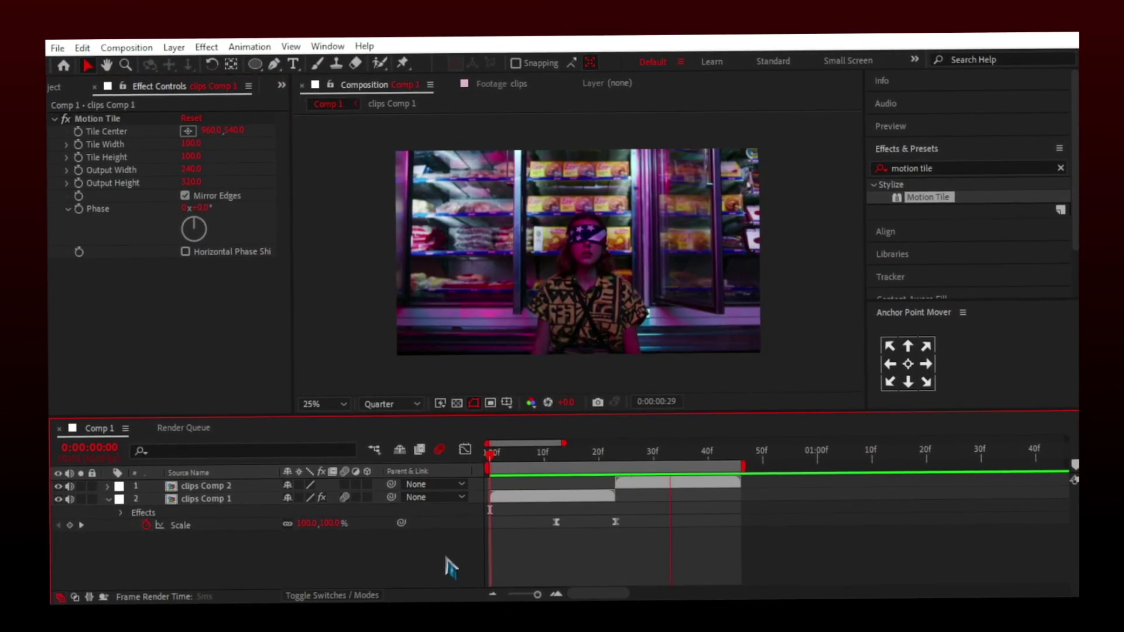
Animate clips Comp 2's Scale from 377% at frame 23 to 100% at about frame 32 and ease both keyframes
drag(550, 457, 618, 456)
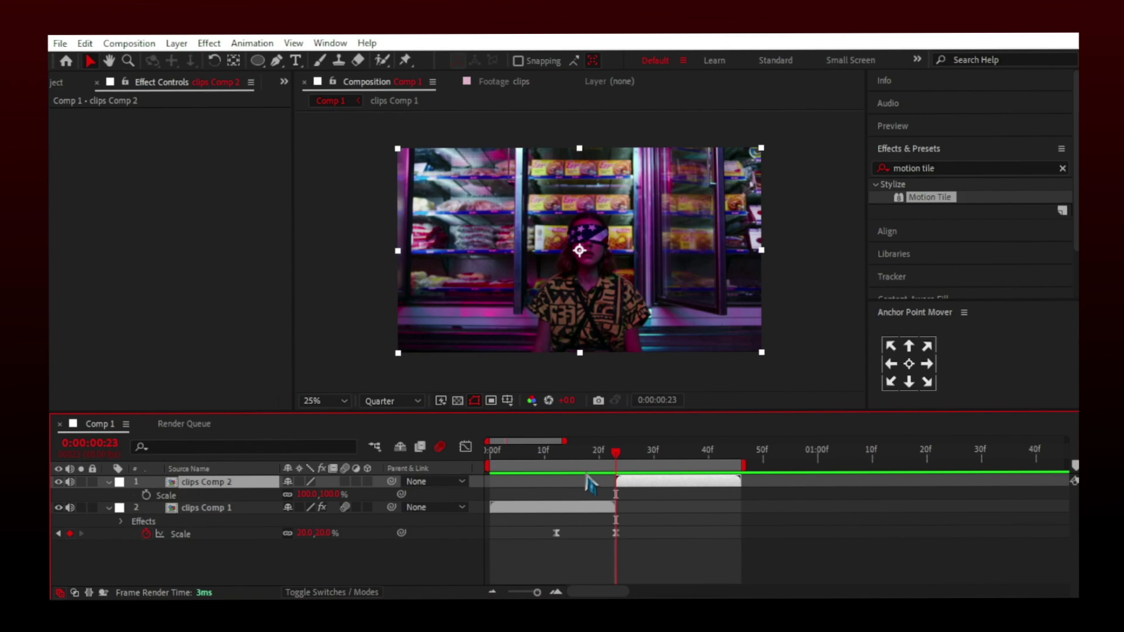
click(147, 495)
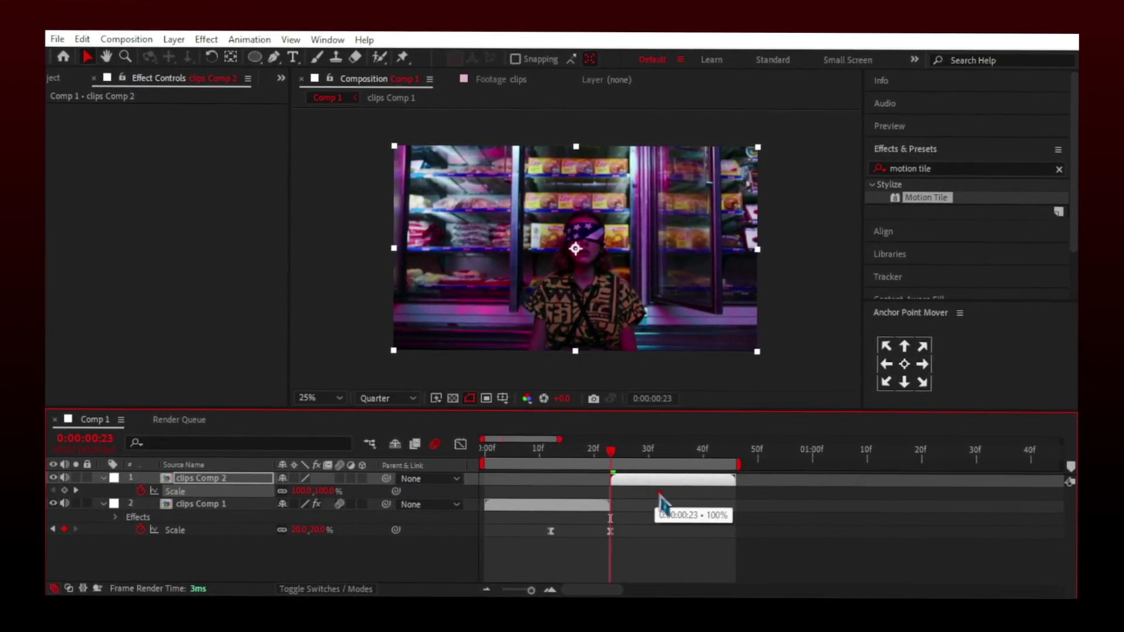
drag(322, 490, 512, 497)
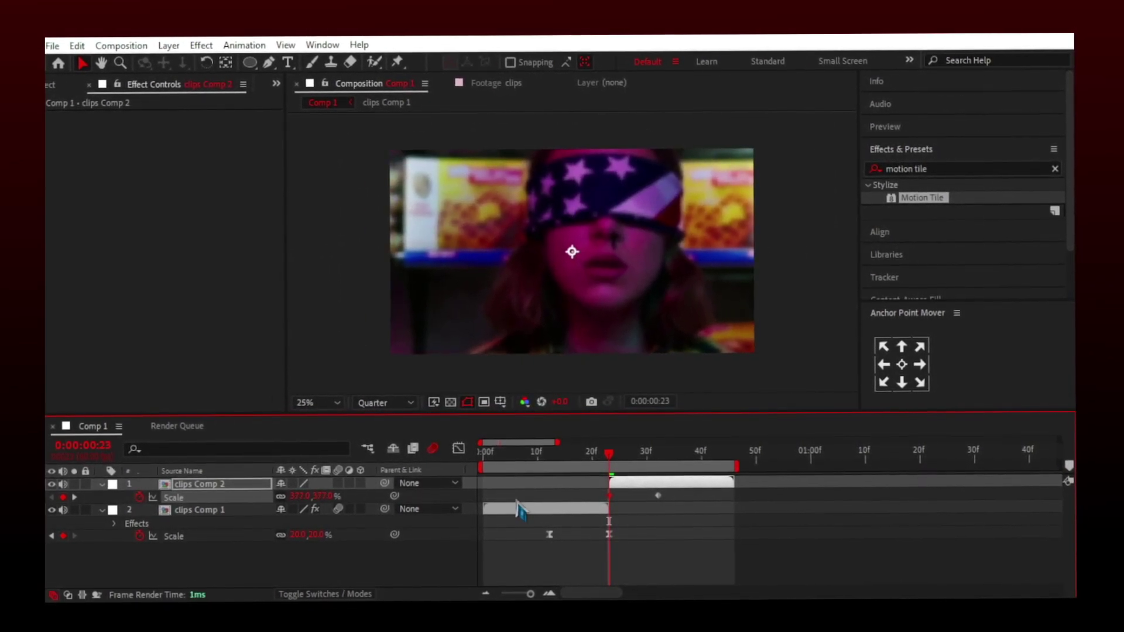
drag(673, 489, 606, 504)
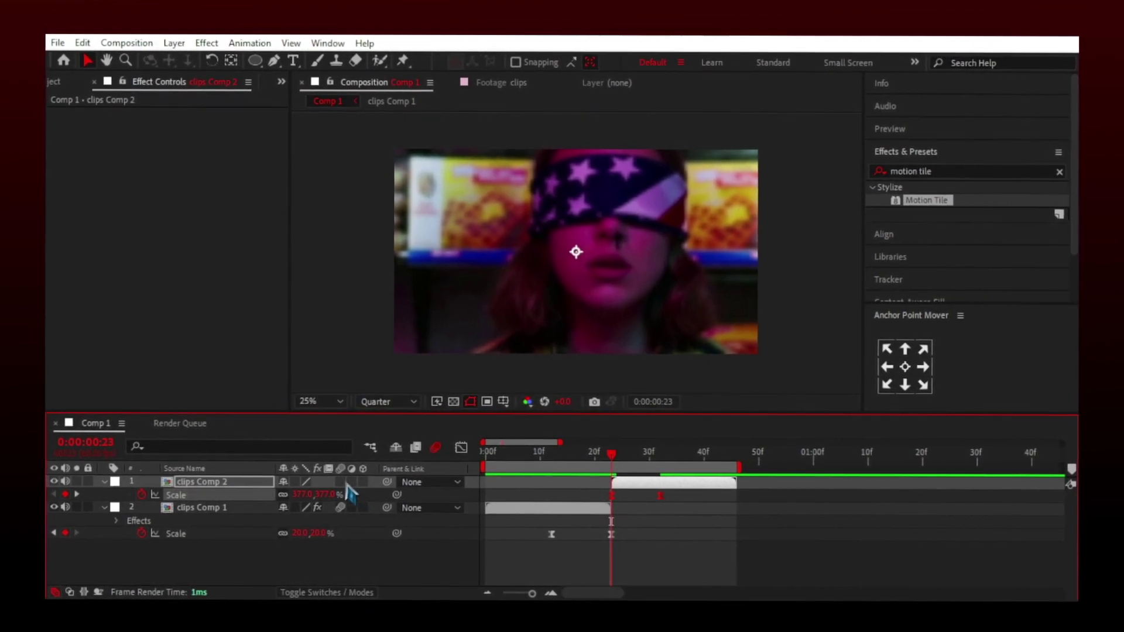
Reshape clips Comp 2's Scale curve to drop steeply at the start and level off gradually, and preview the transition
click(459, 445)
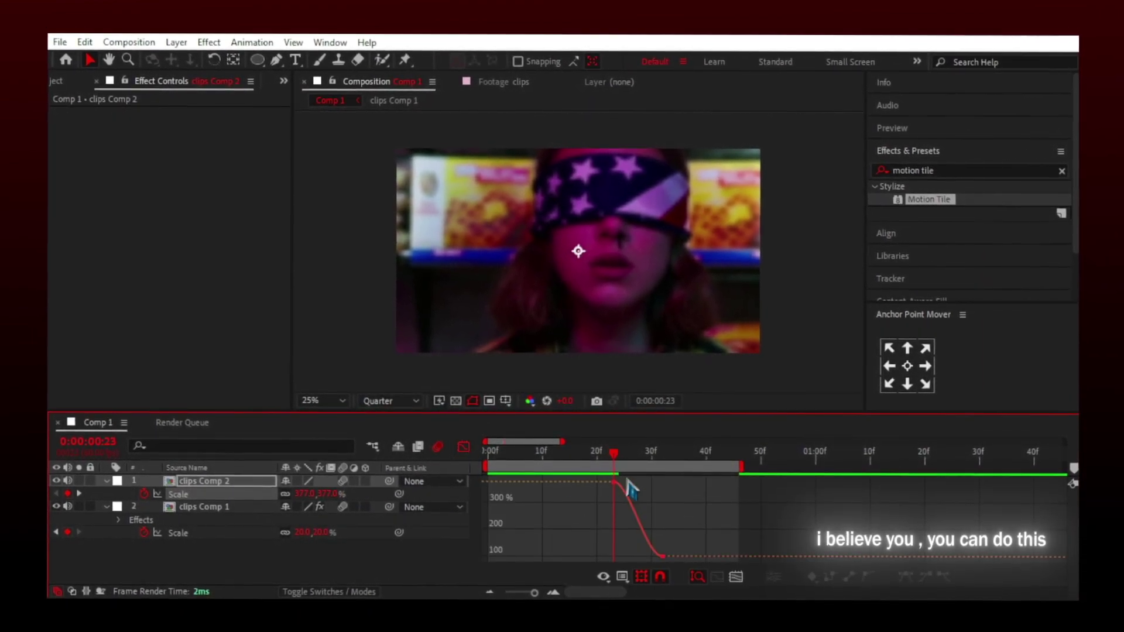
click(624, 490)
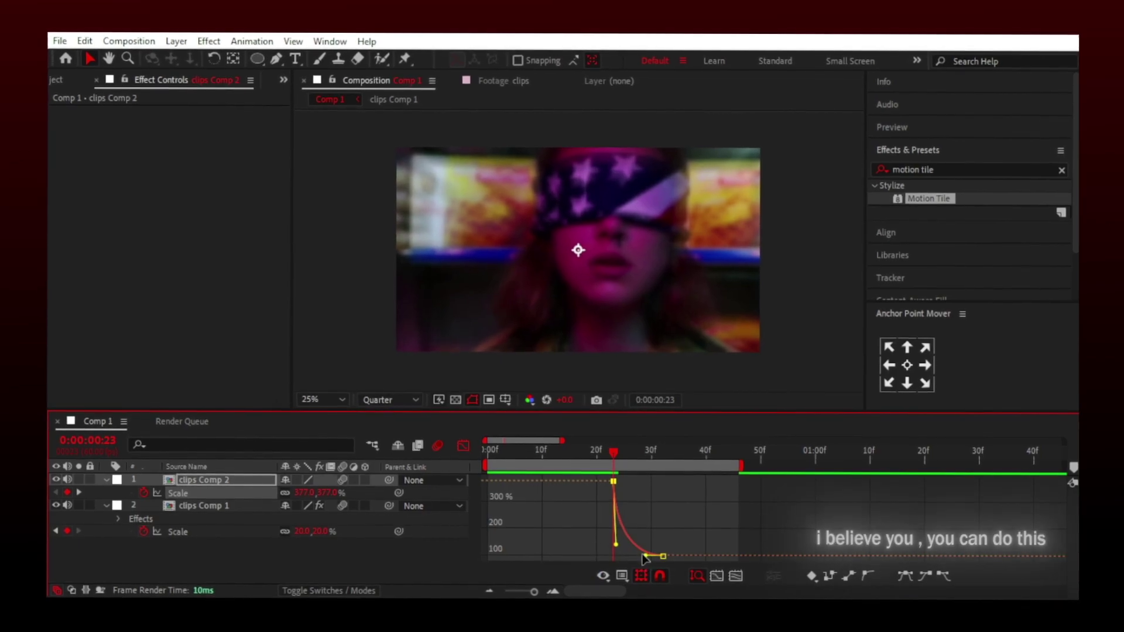
click(462, 446)
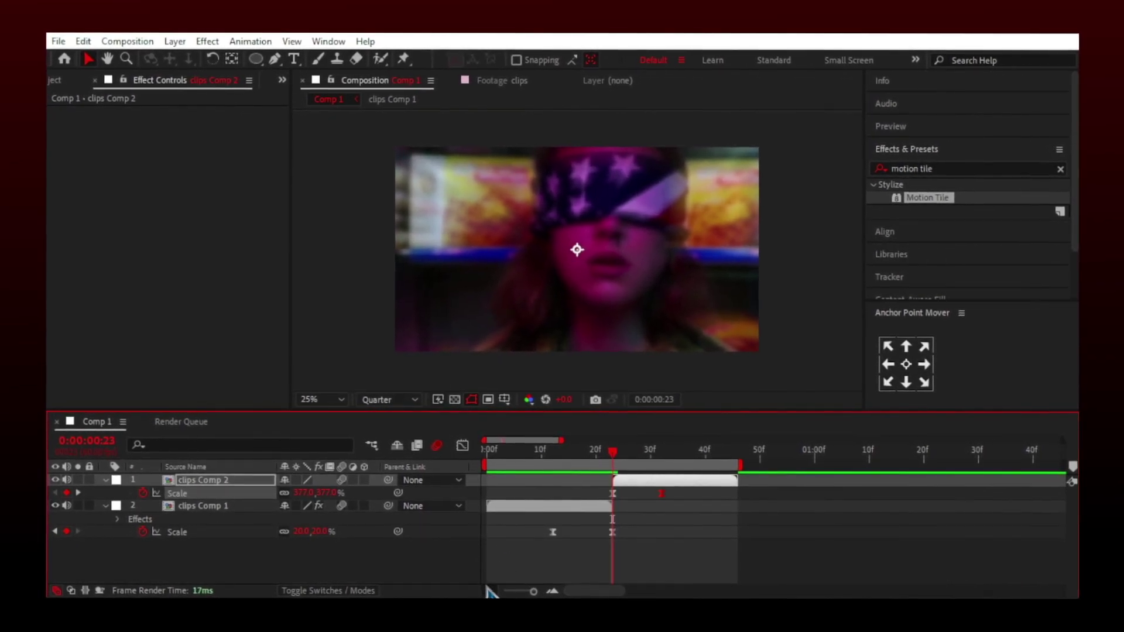
click(489, 590)
key(space)
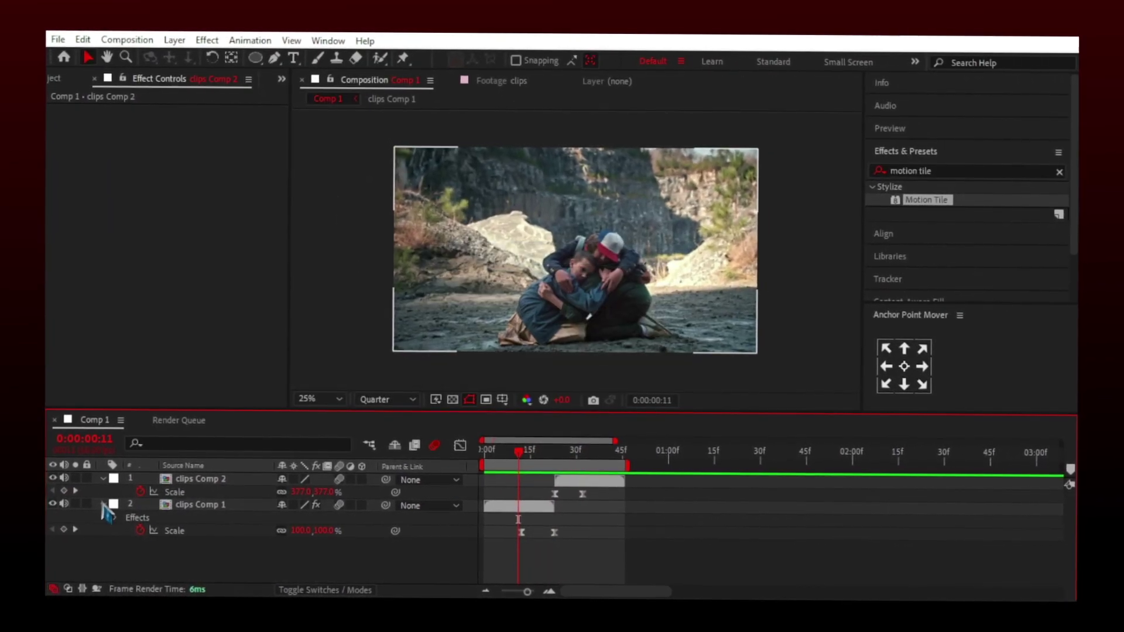
Add an adjustment layer spanning clips Comp 1 directly above it and give it a magenta label colour
click(105, 478)
right_click(203, 530)
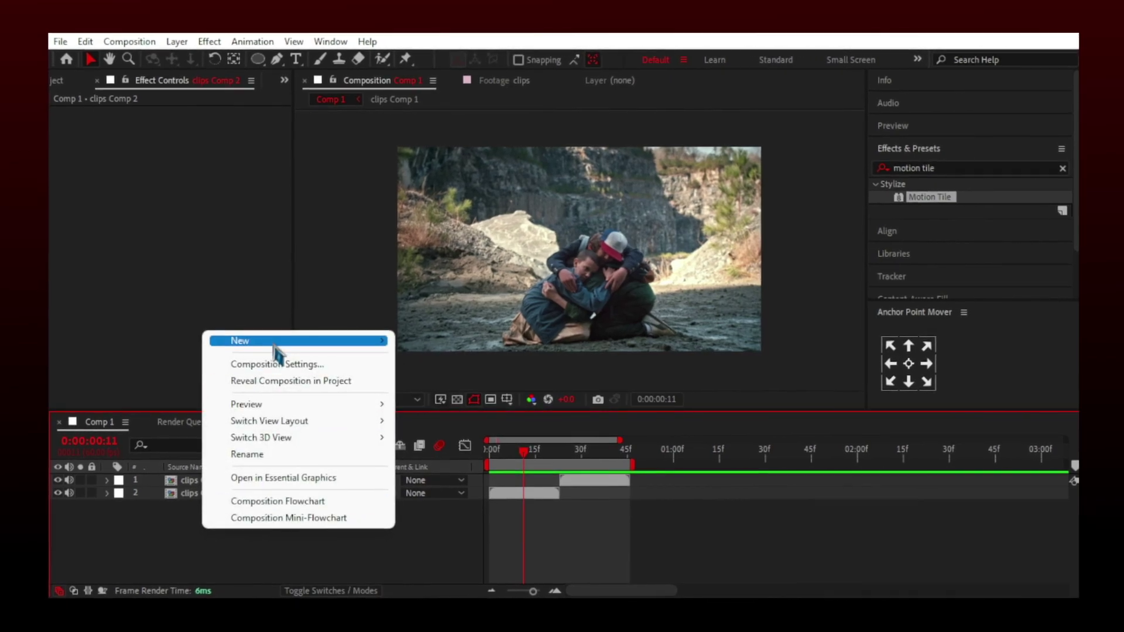
mouse_move(313, 348)
click(435, 467)
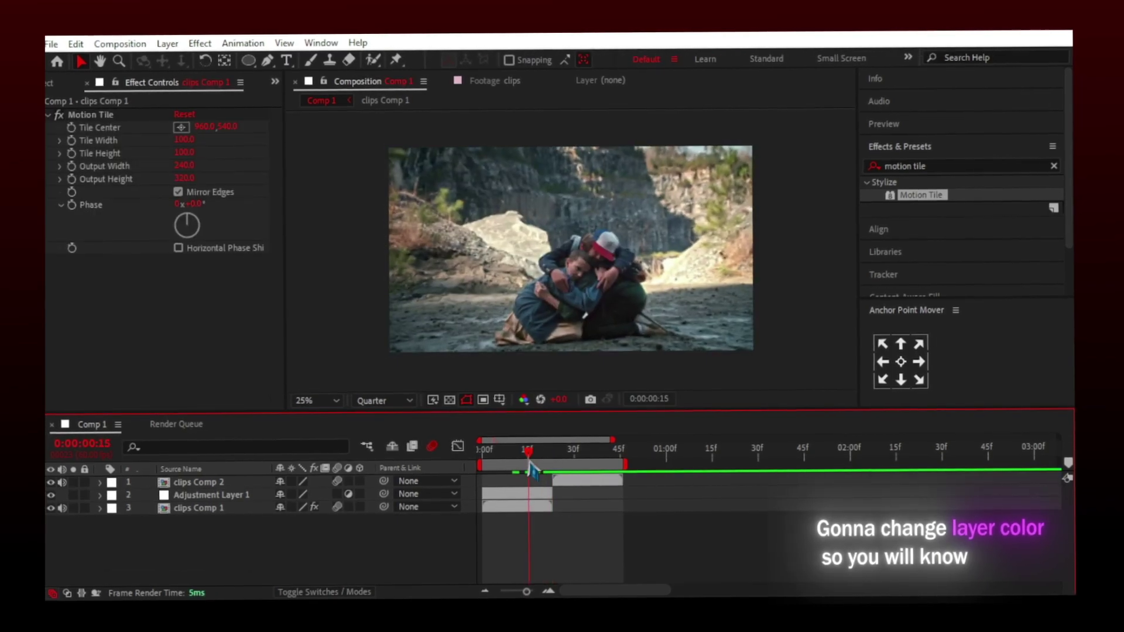
click(110, 493)
click(153, 432)
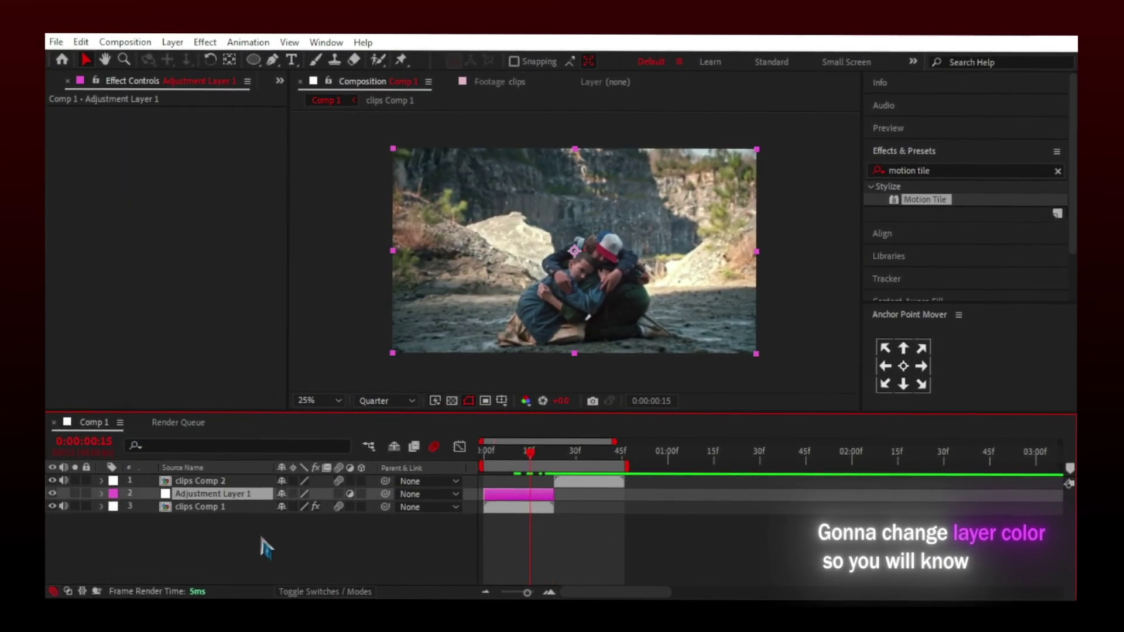
Apply the Warp effect to the adjustment layer, setting Warp Style to FishEye and Bend to -99
drag(934, 169, 518, 496)
text(warp)
scroll(879, 180, down, 5)
drag(551, 538, 557, 537)
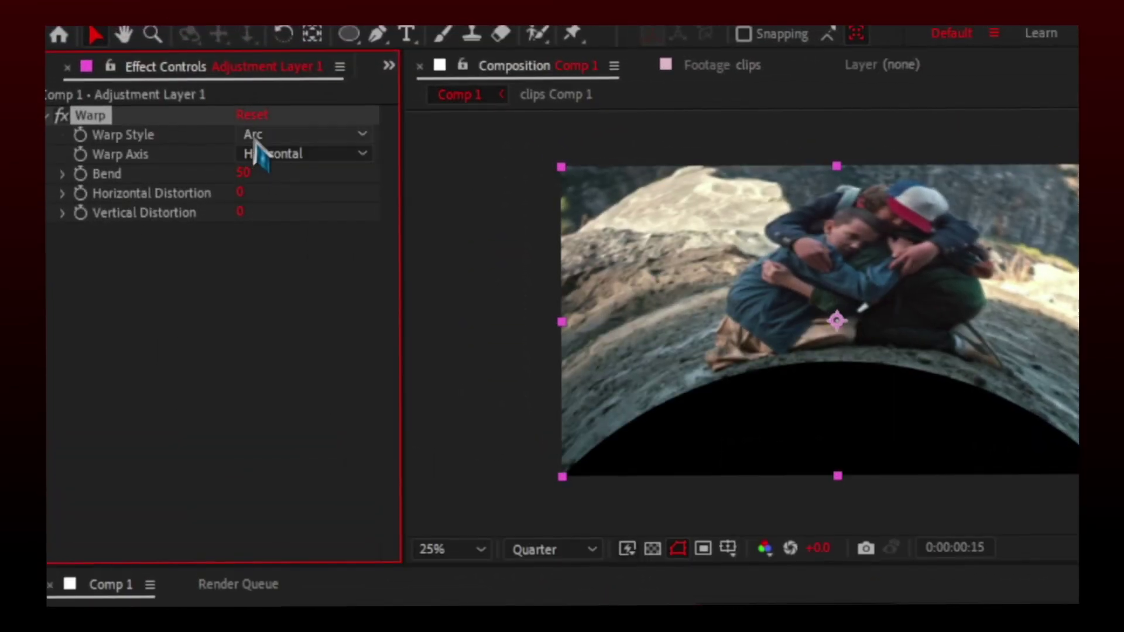
click(229, 82)
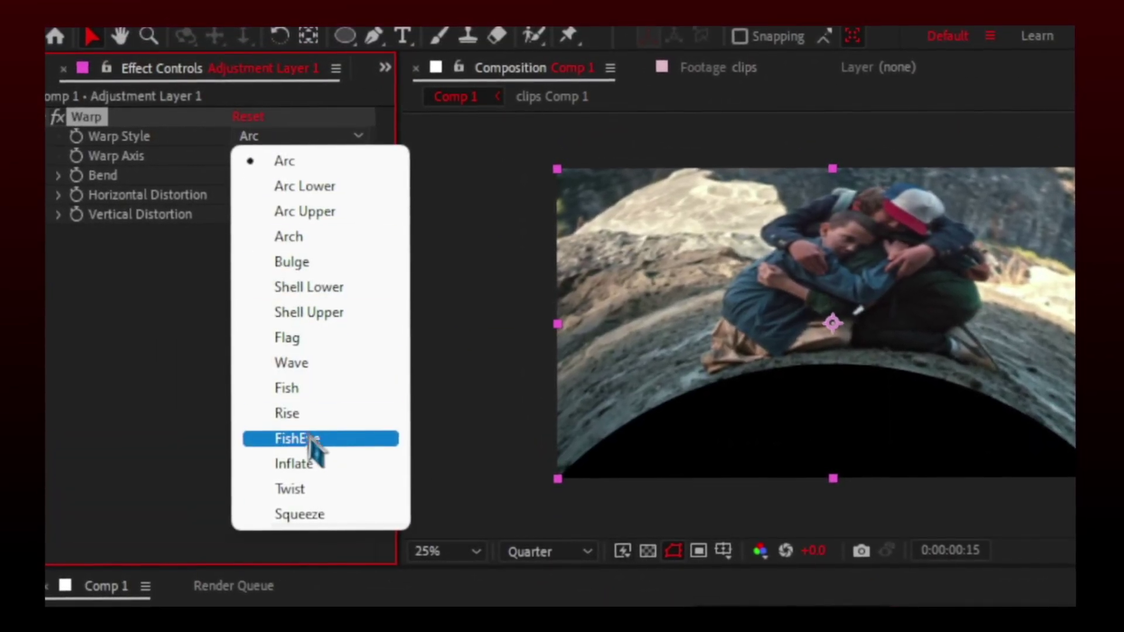
click(310, 440)
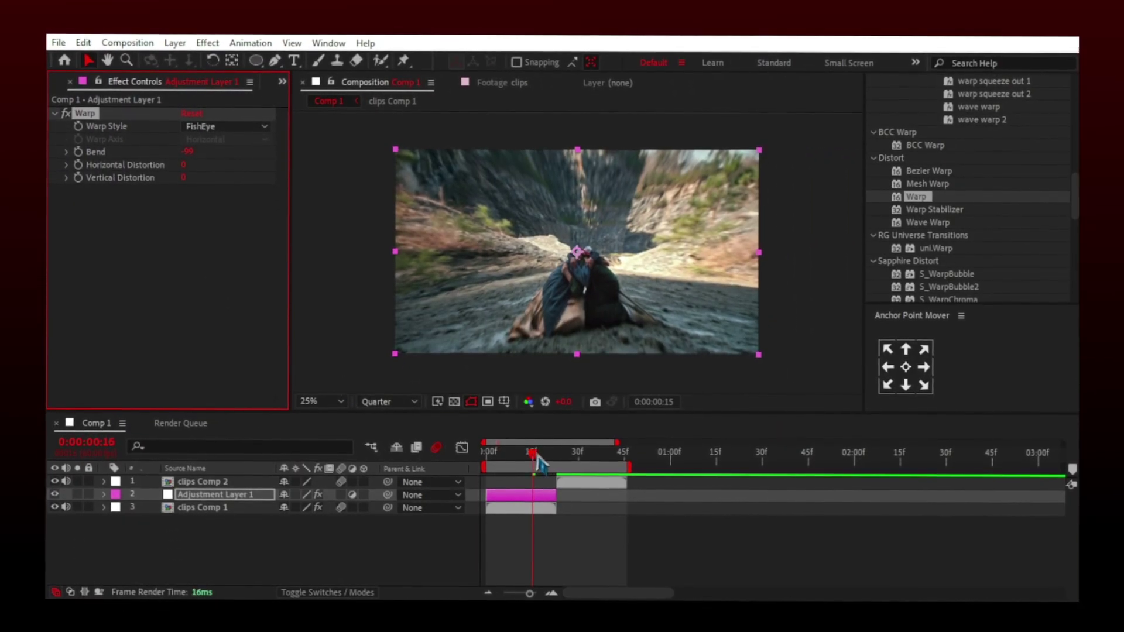
Keyframe the adjustment layer's Warp Bend from 0 at frame 12 to -99 at frame 22, aligned with clips Comp 1's Scale keyframes
drag(538, 463, 552, 462)
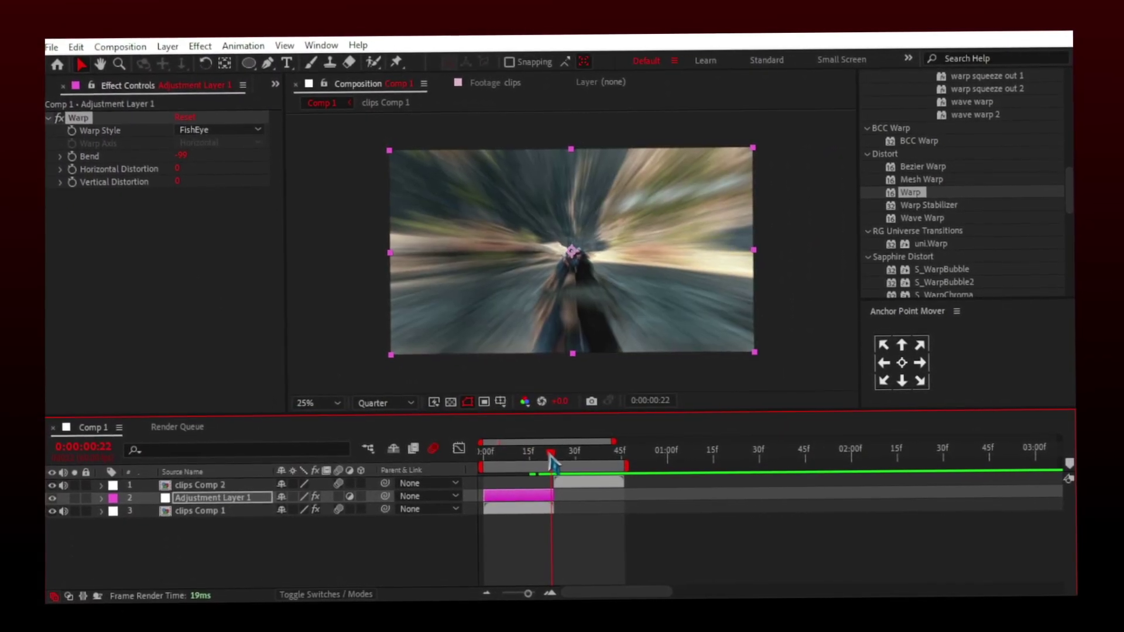
click(74, 156)
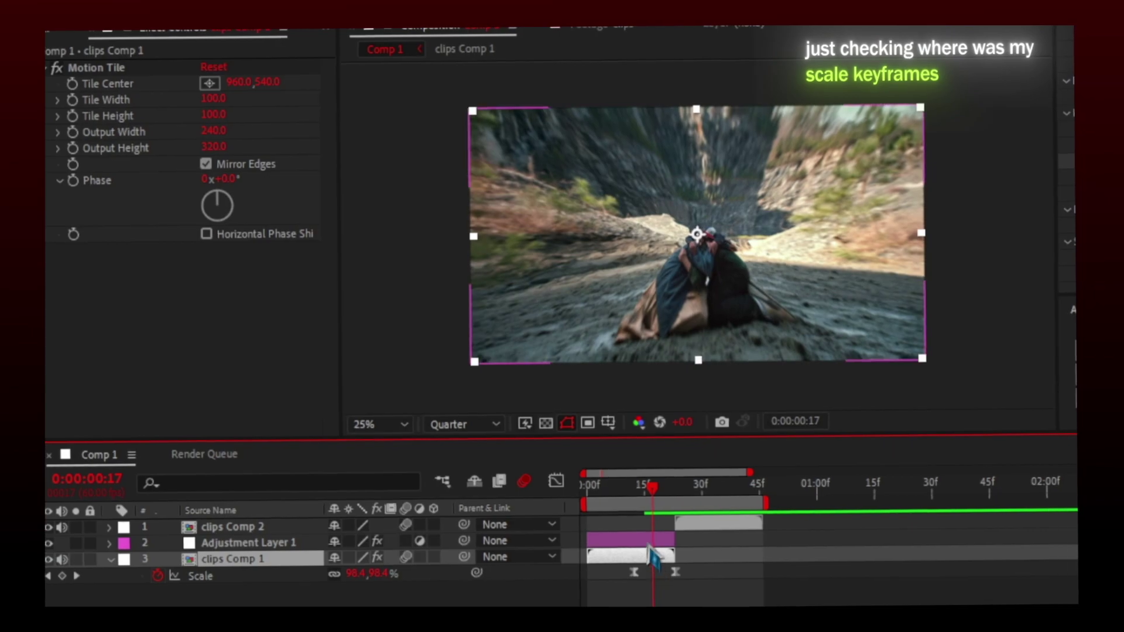
click(651, 541)
key(u)
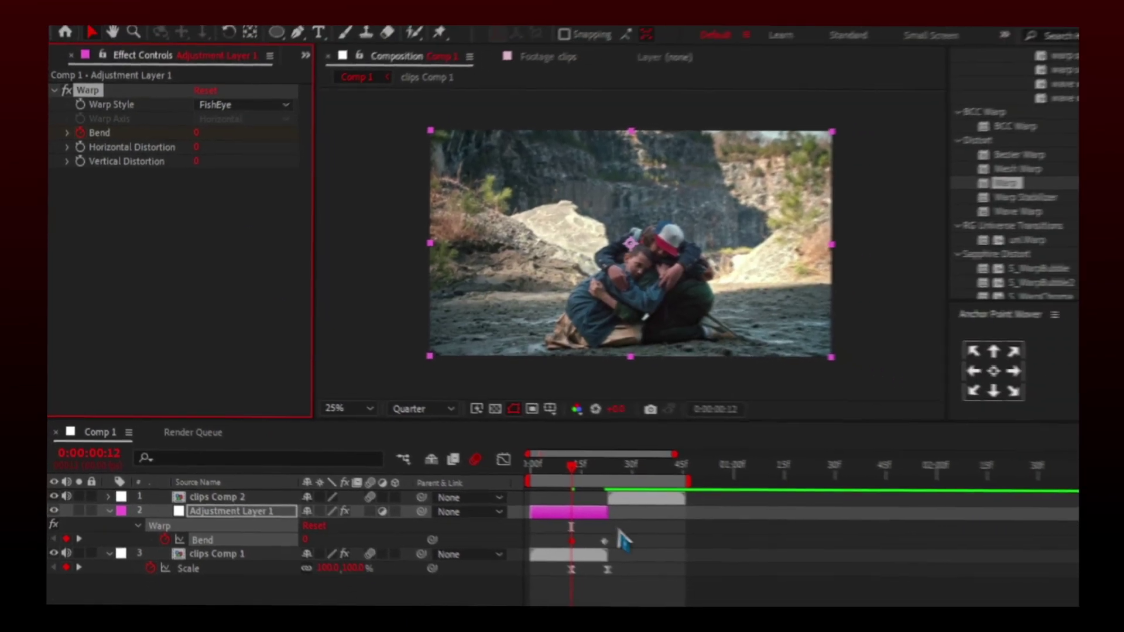
Ease both Bend keyframes, check their graph and preview the warped transition from the first frame
drag(689, 560, 633, 577)
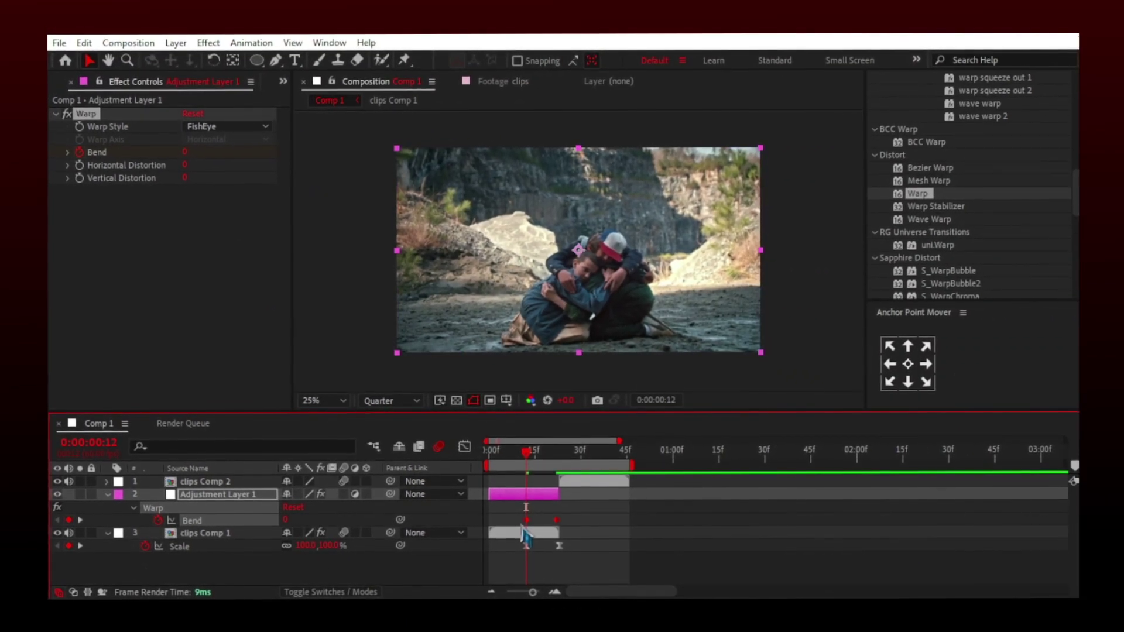
click(463, 449)
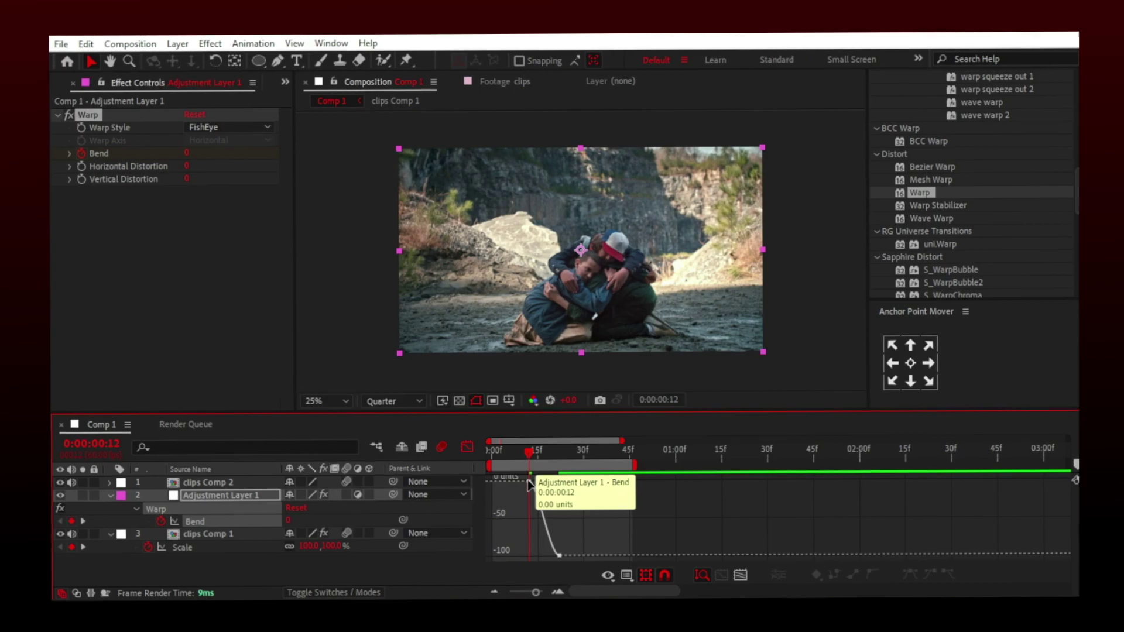
key(shift+F3)
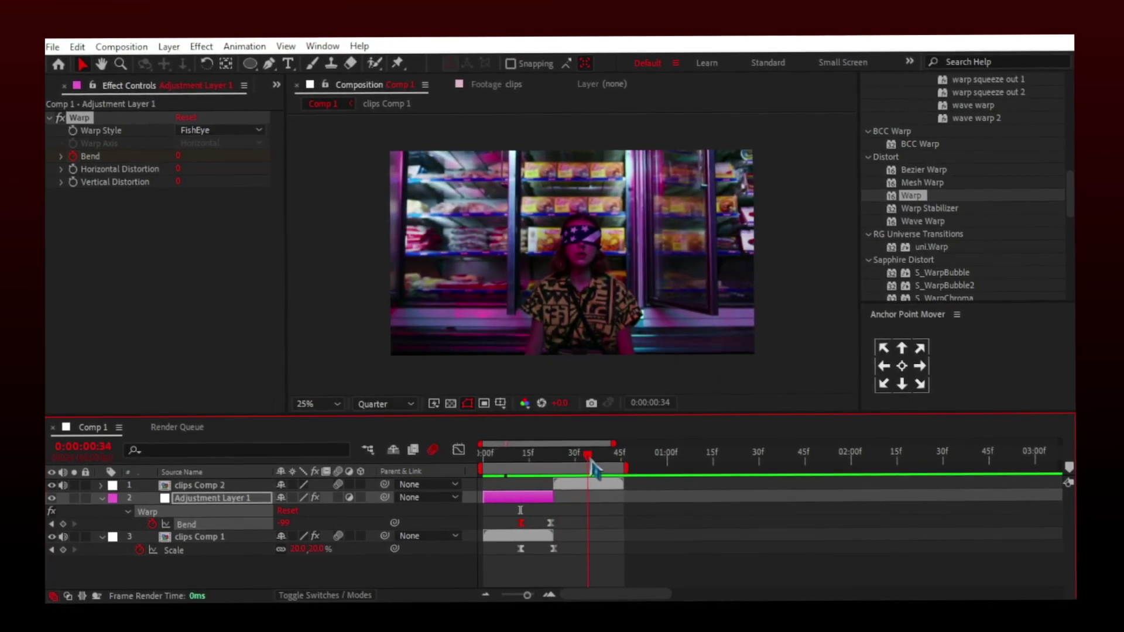
drag(616, 466, 574, 466)
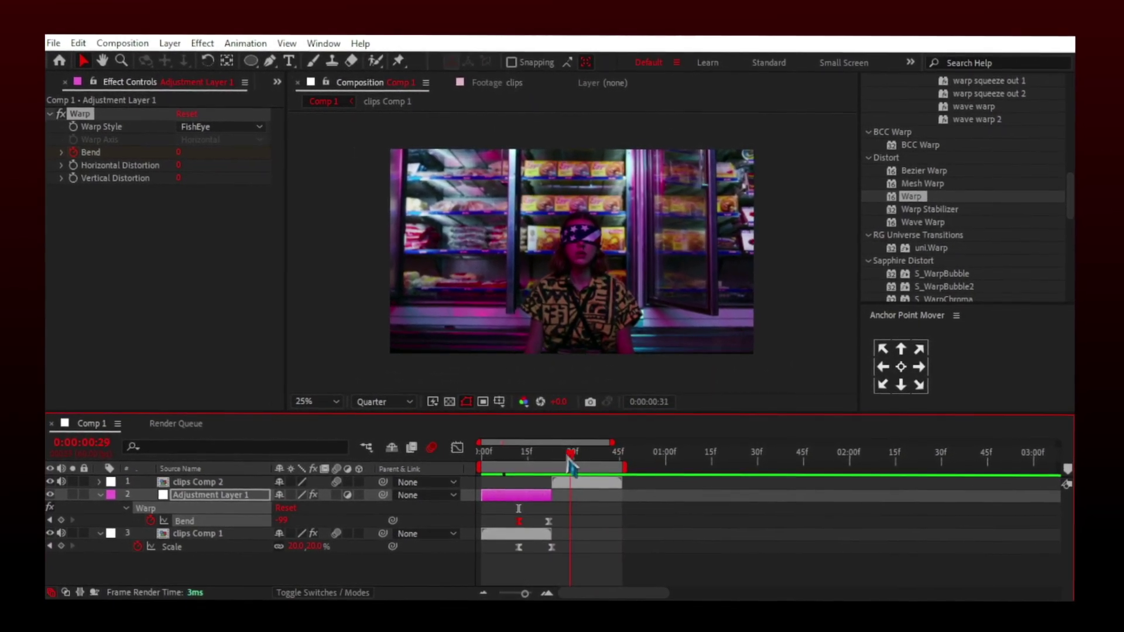
drag(491, 455, 483, 457)
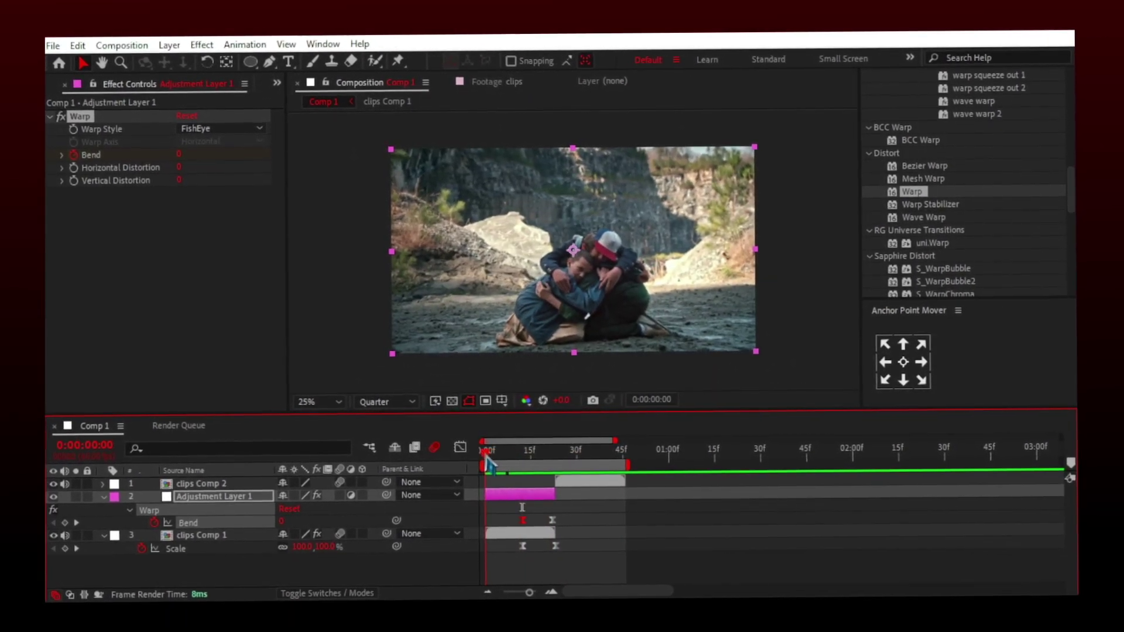
key(space)
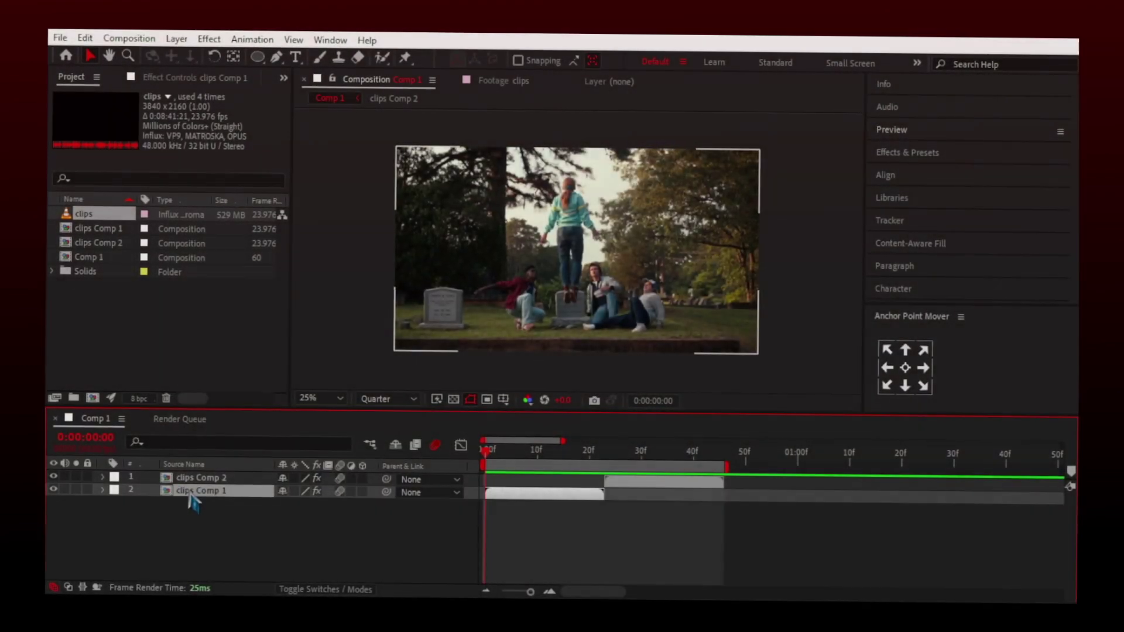
Animate the Rotation of clips Comp 1 from 0° at about frame 11 to 90° at frame 22
click(190, 496)
key(r)
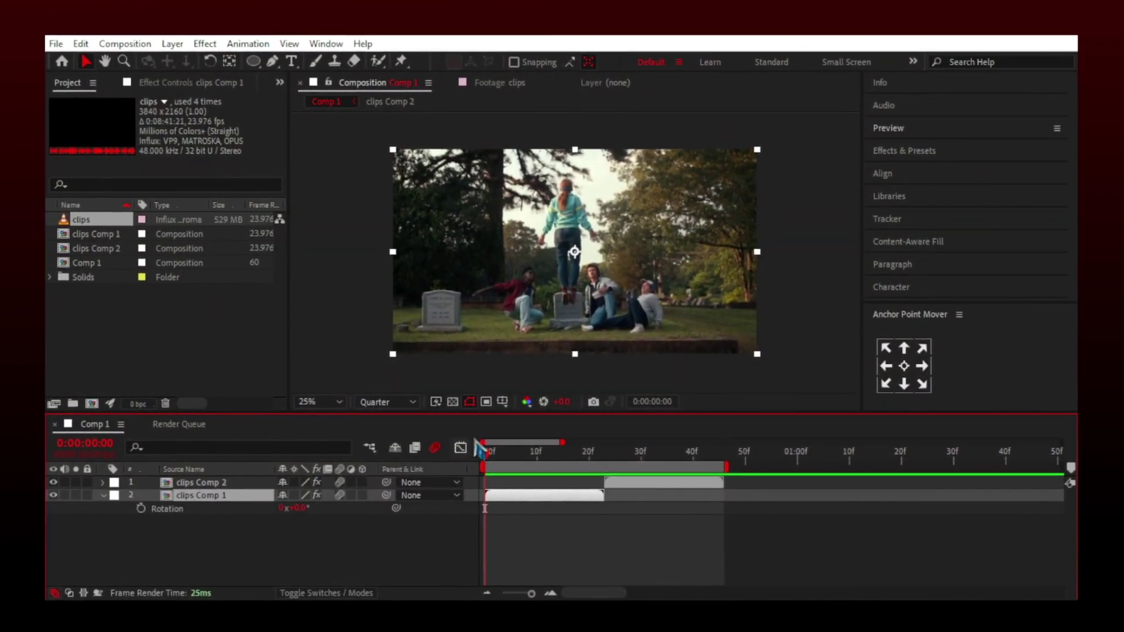
drag(487, 453, 588, 459)
click(141, 505)
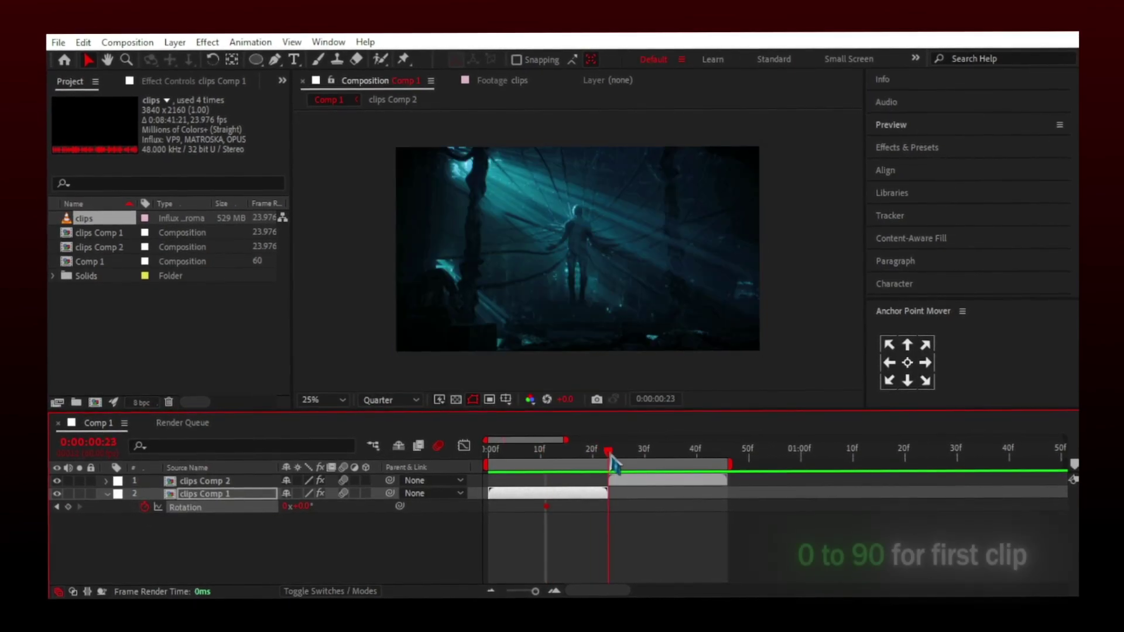
click(299, 506)
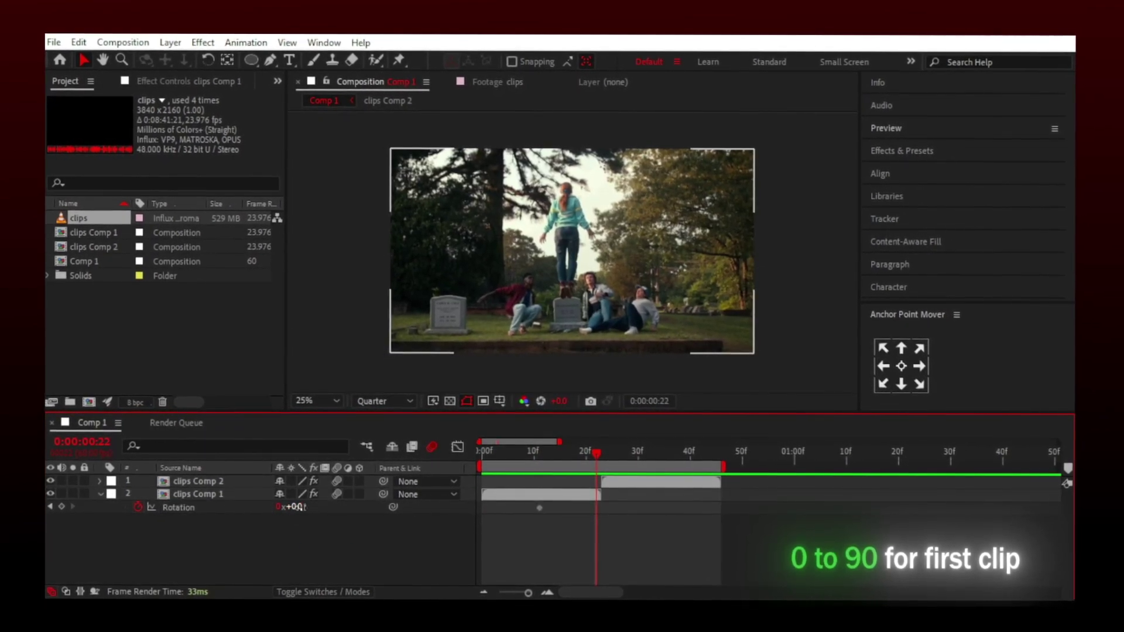
text(0)
key(Return)
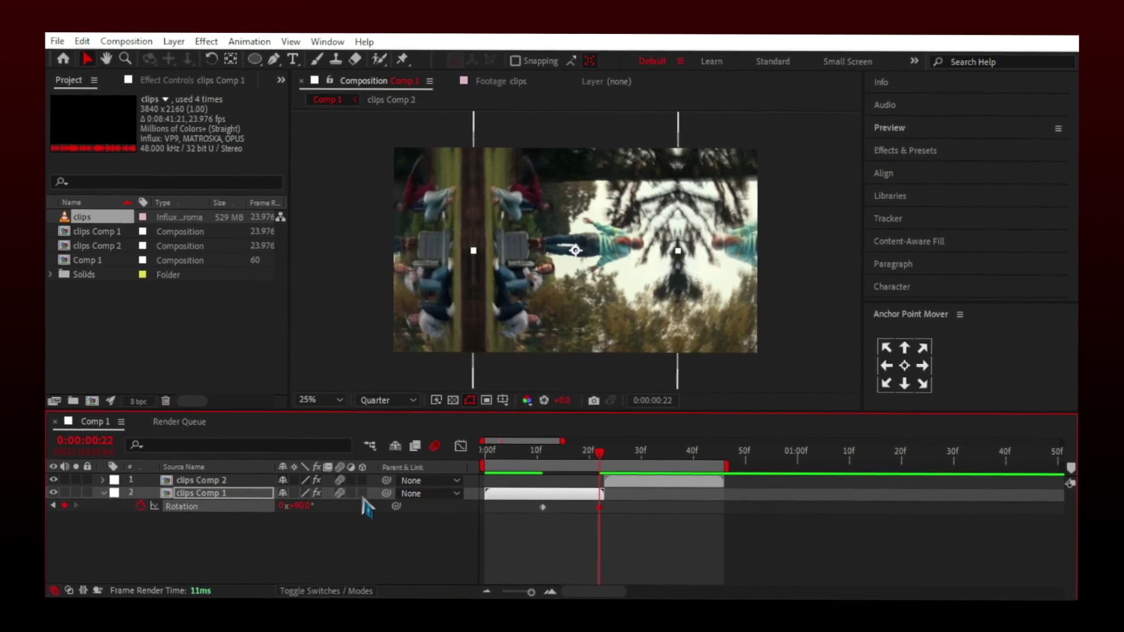
Ease both Rotation keyframes of clips Comp 1, place the last one at frame 23 and display their graph
drag(615, 507, 526, 514)
key(F9)
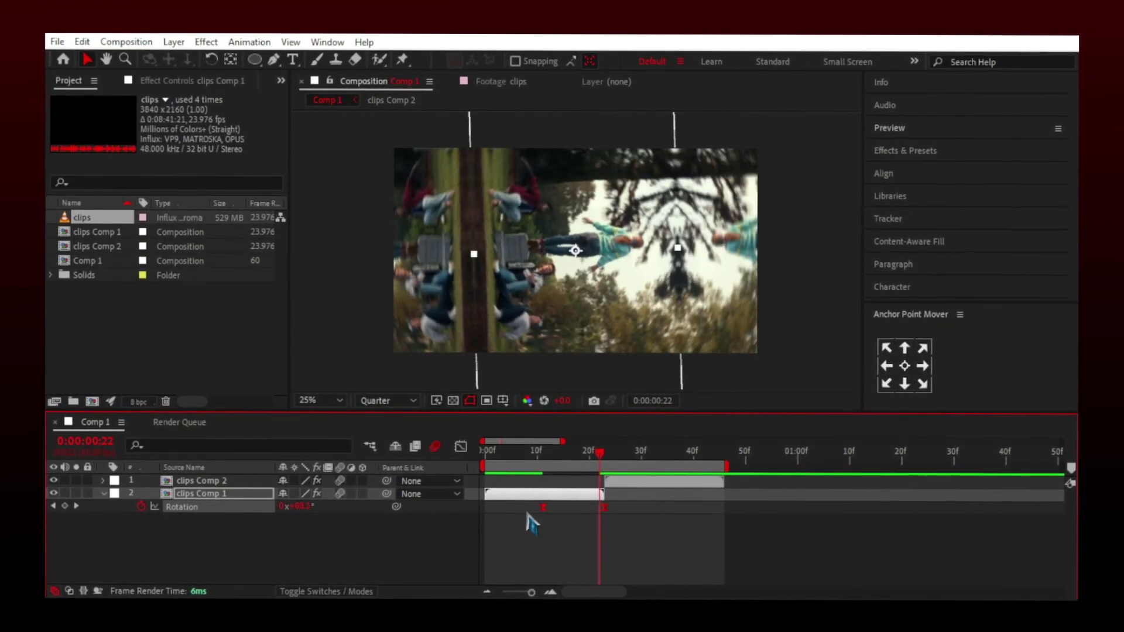
click(460, 447)
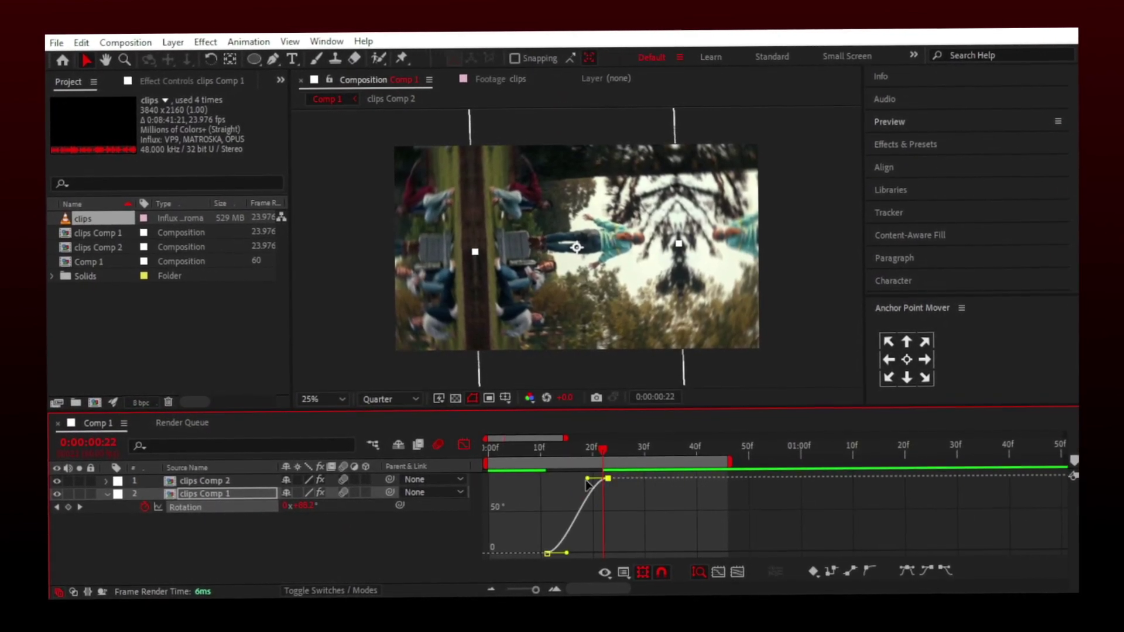
Animate the Rotation of clips Comp 2 from -90° at frame 23 to 0° at about frame 34
click(461, 444)
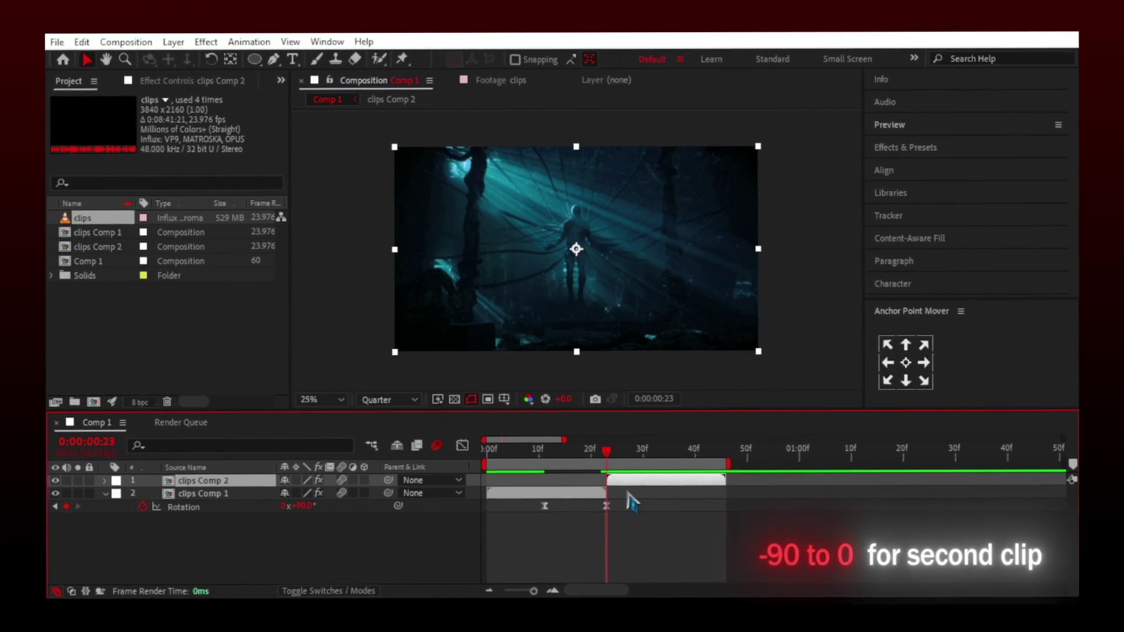
key(r)
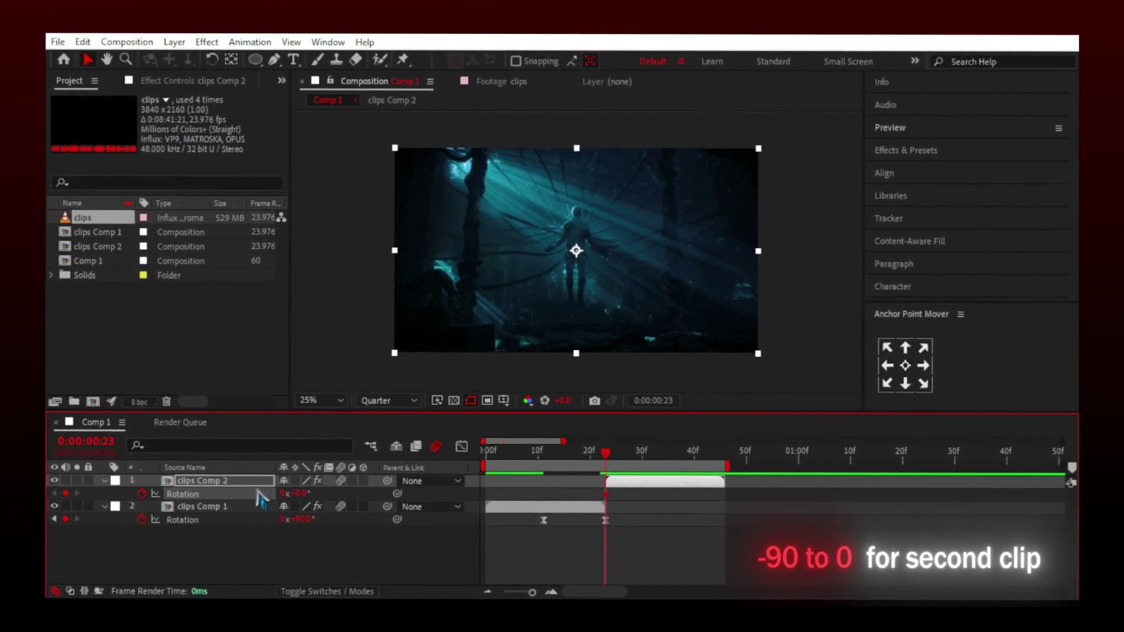
drag(605, 494, 654, 494)
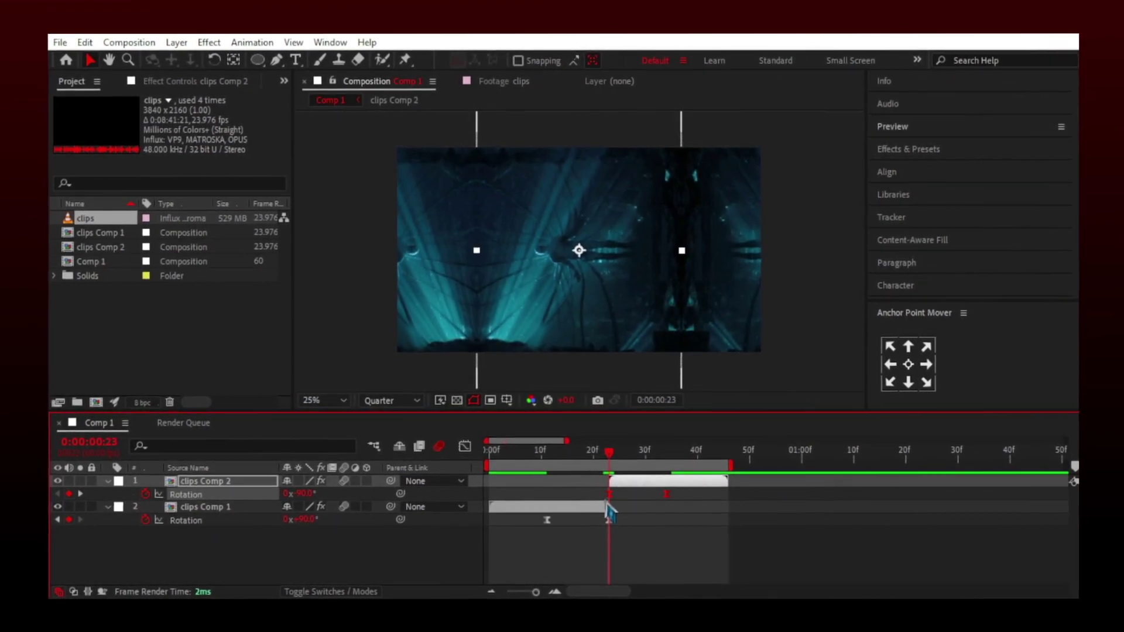
Shape the Rotation curve of clips Comp 2 with a steep start and soft end, and preview the transition from the first frame
click(465, 446)
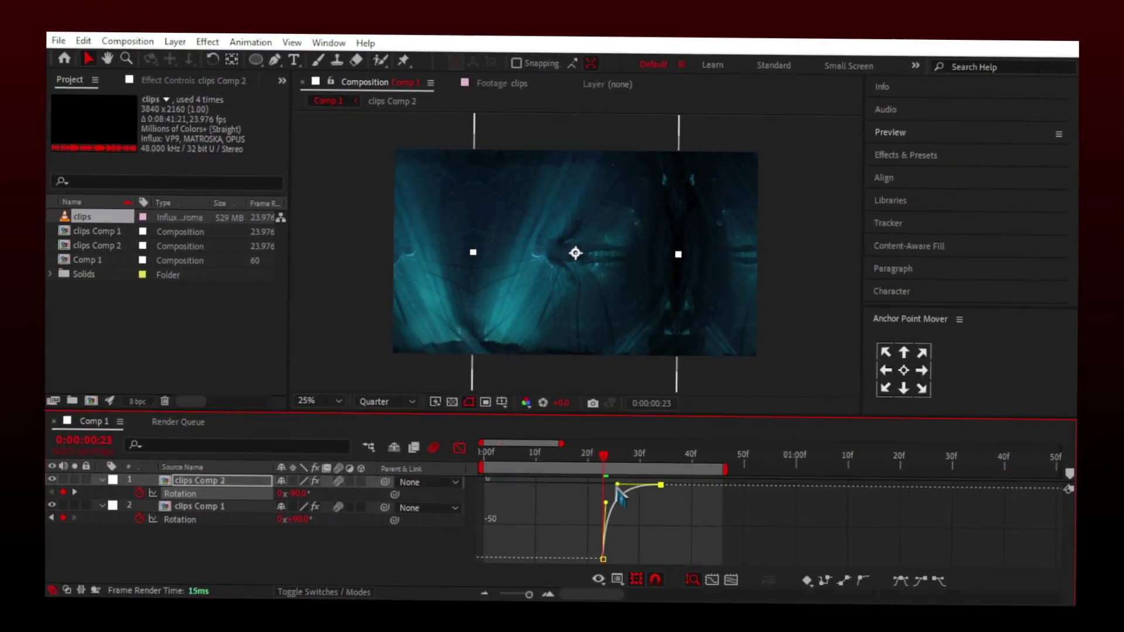
click(459, 446)
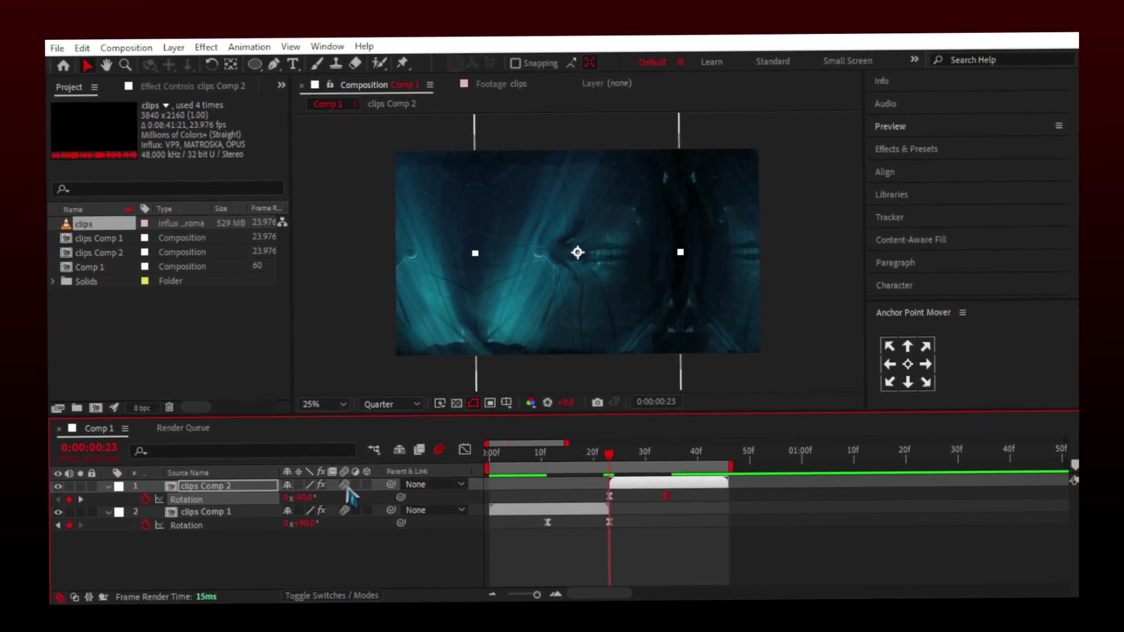
drag(591, 460, 486, 462)
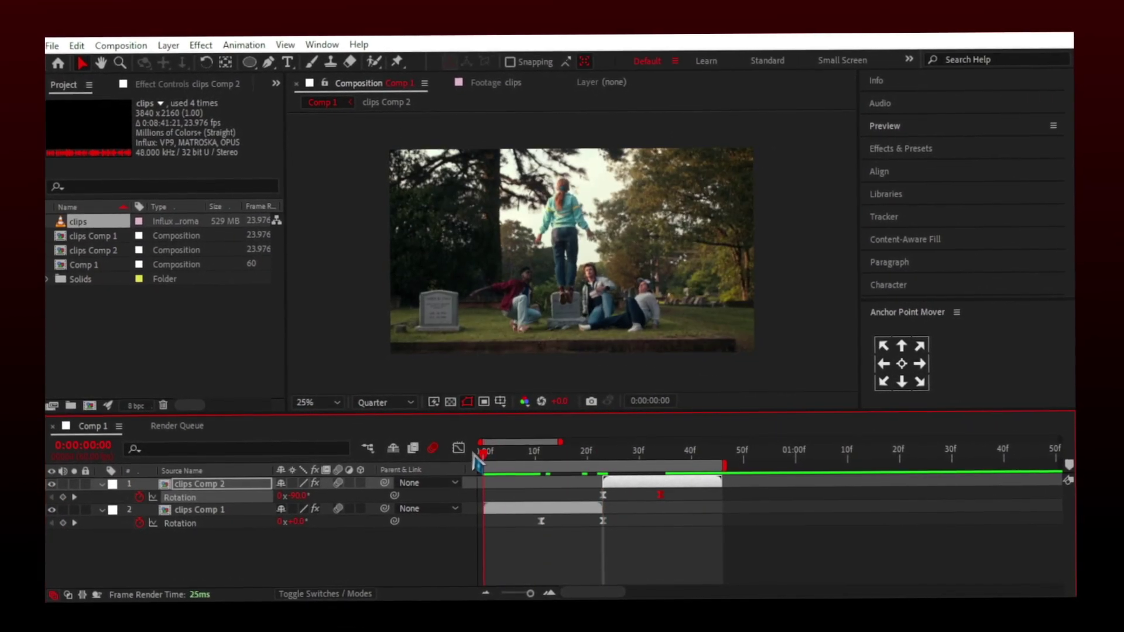
key(space)
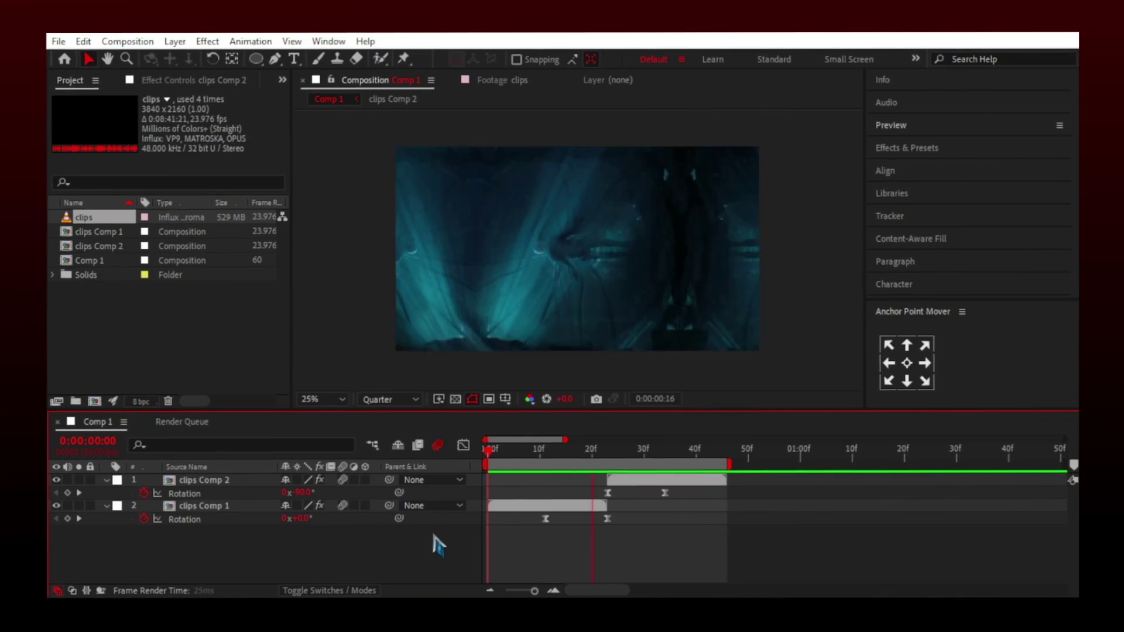
Keyframe the Scale of clips Comp 1 from 100% at frame 11 to 30% at frame 23
click(552, 507)
key(s)
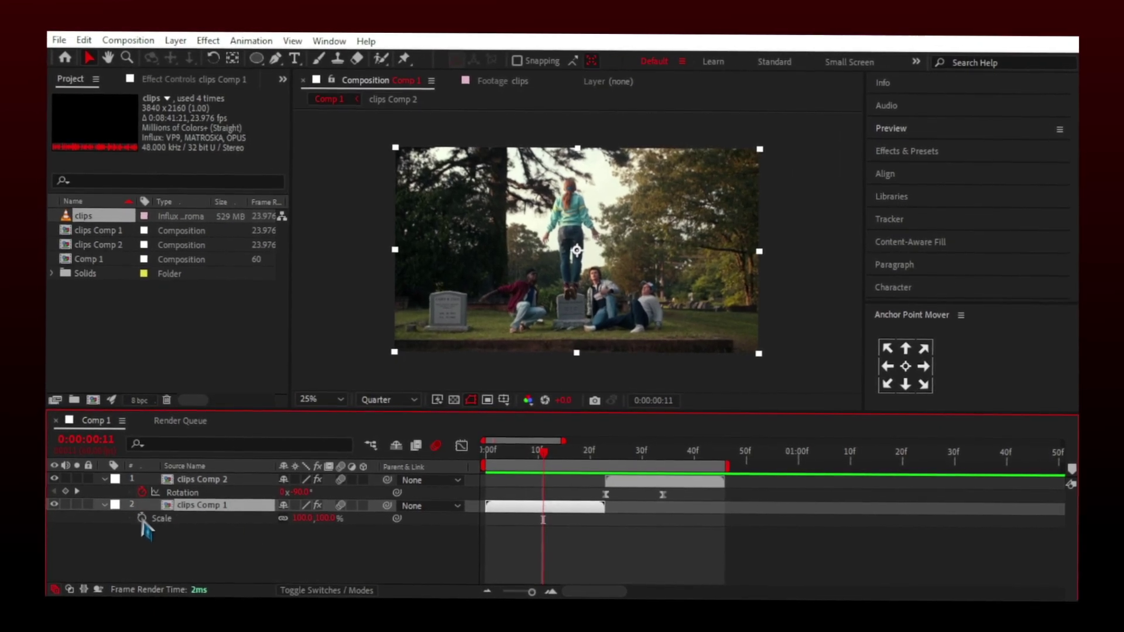
click(141, 524)
drag(547, 454, 607, 462)
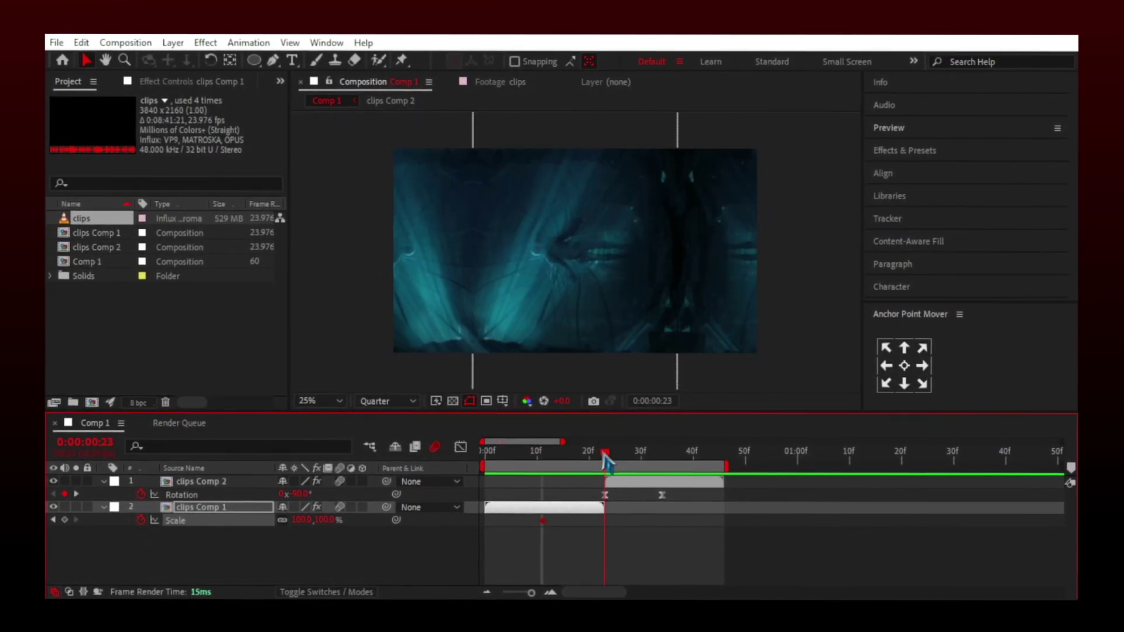
click(297, 518)
text(30)
key(Return)
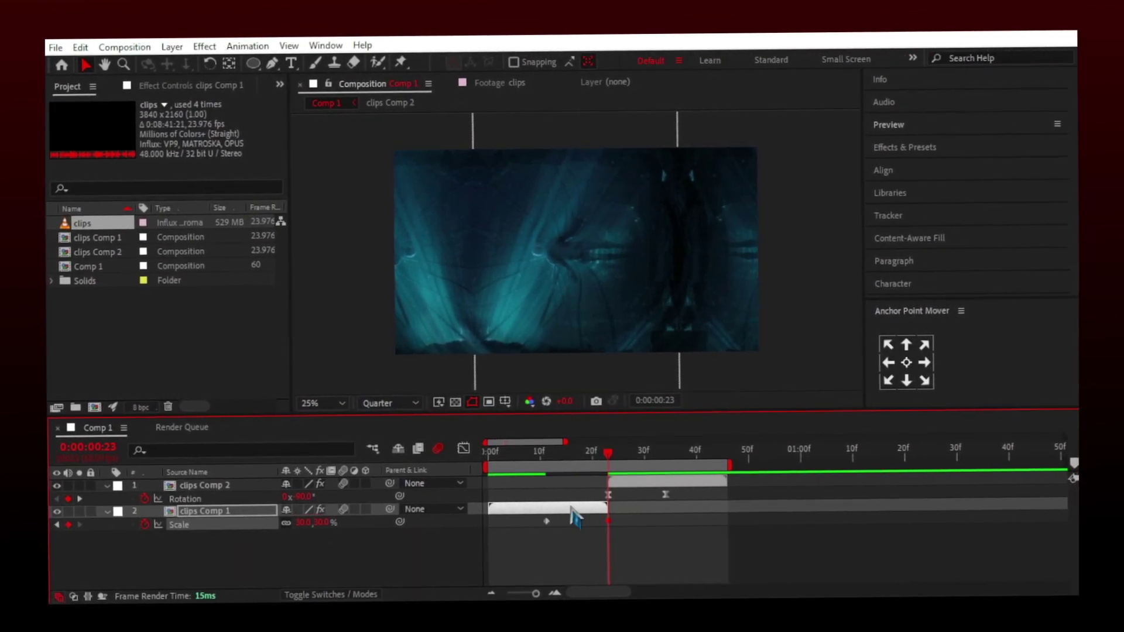
Ease both Scale keyframes of clips Comp 1 and adjust their curve in the graph
drag(615, 532, 536, 516)
key(F9)
click(463, 449)
click(545, 484)
drag(586, 558, 655, 495)
click(462, 449)
Animate the Scale of clips Comp 2 from 544% at frame 23 to 100% at about frame 32 with a steep eased start, and preview it
click(621, 483)
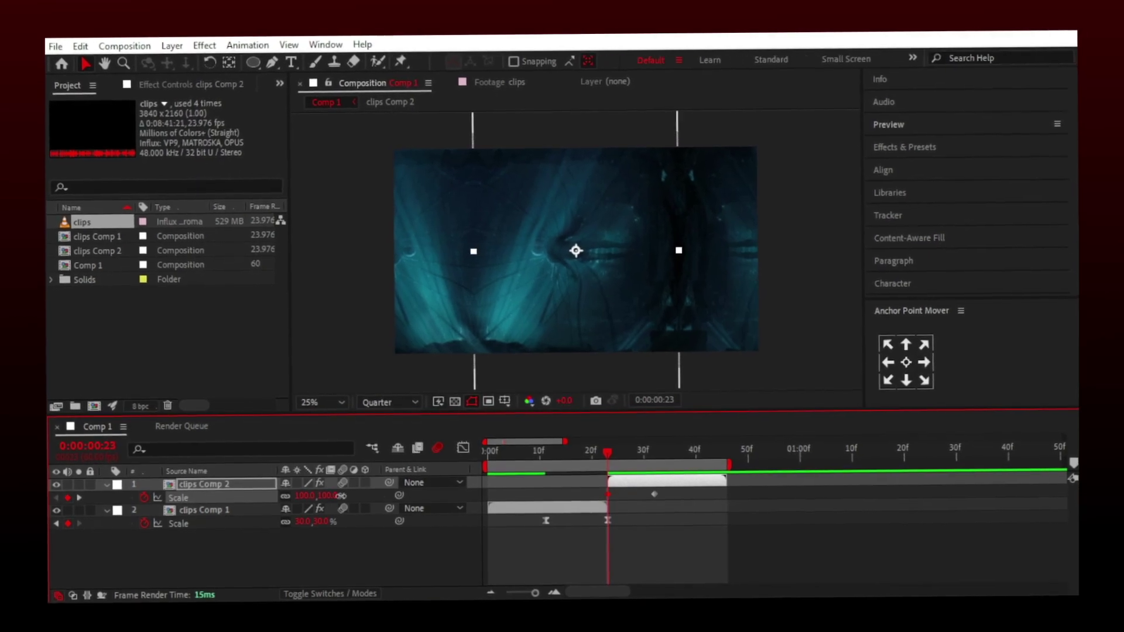
drag(329, 494, 674, 499)
key(shift+F3)
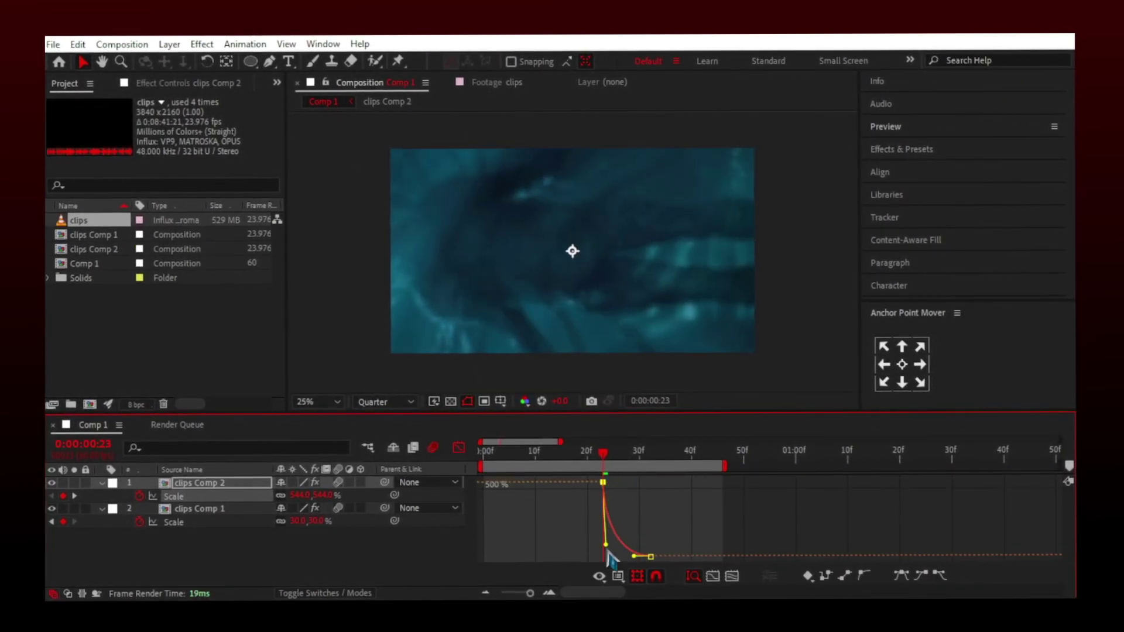
key(shift+F3)
key(space)
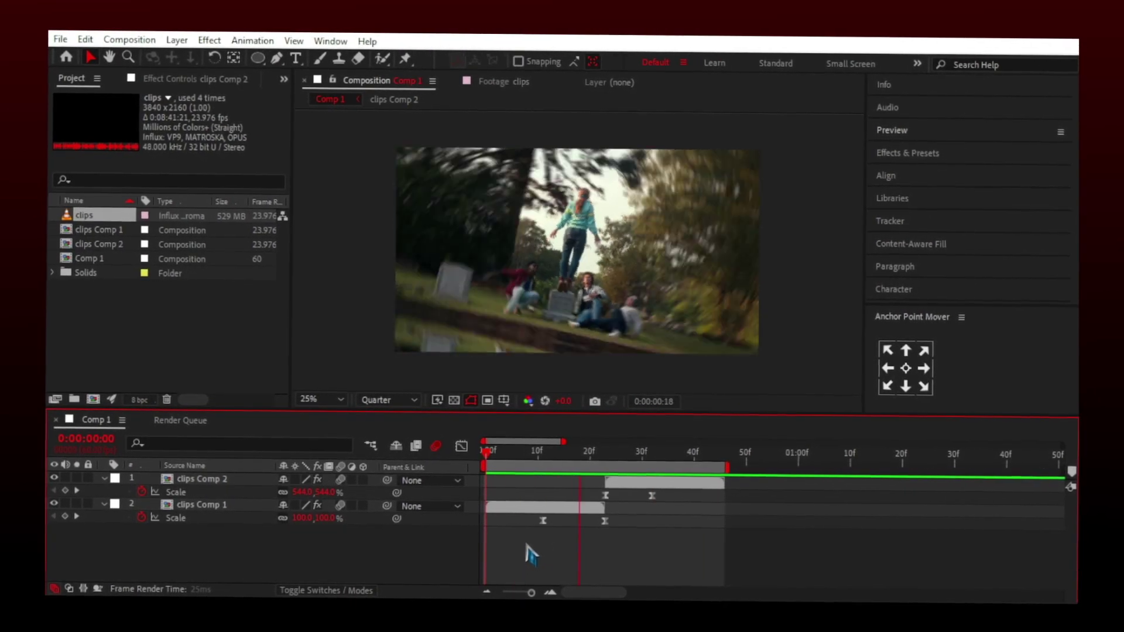
Animate the Scale of the null parenting clips Comp 1 from 580% at frame 0 to 100% at about frame 13
drag(526, 460, 627, 452)
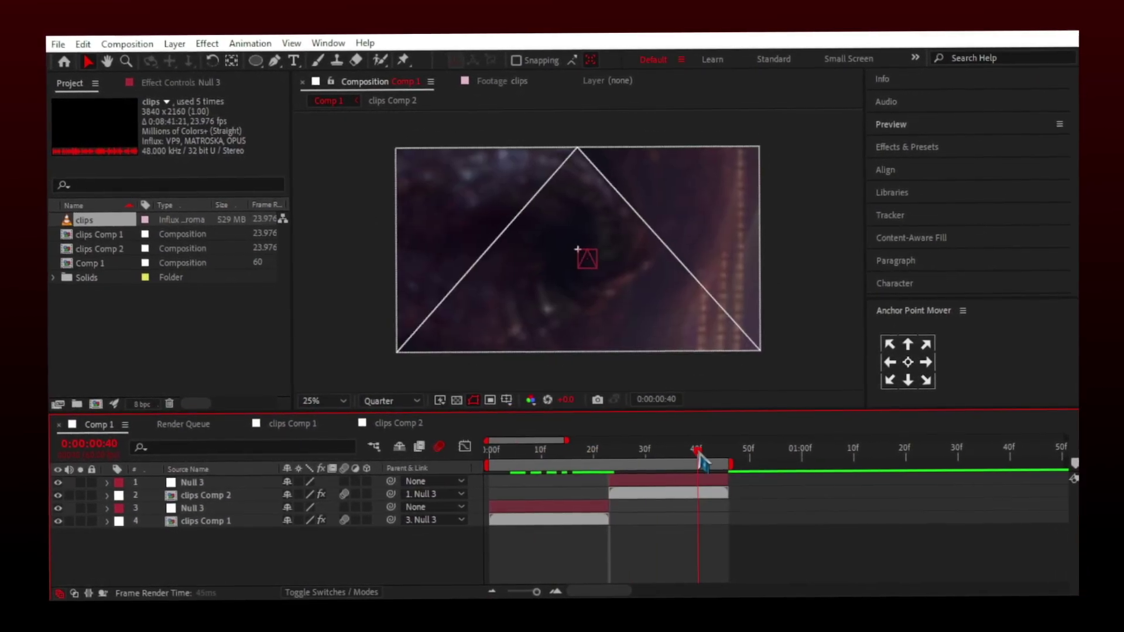
drag(699, 463, 485, 468)
click(530, 514)
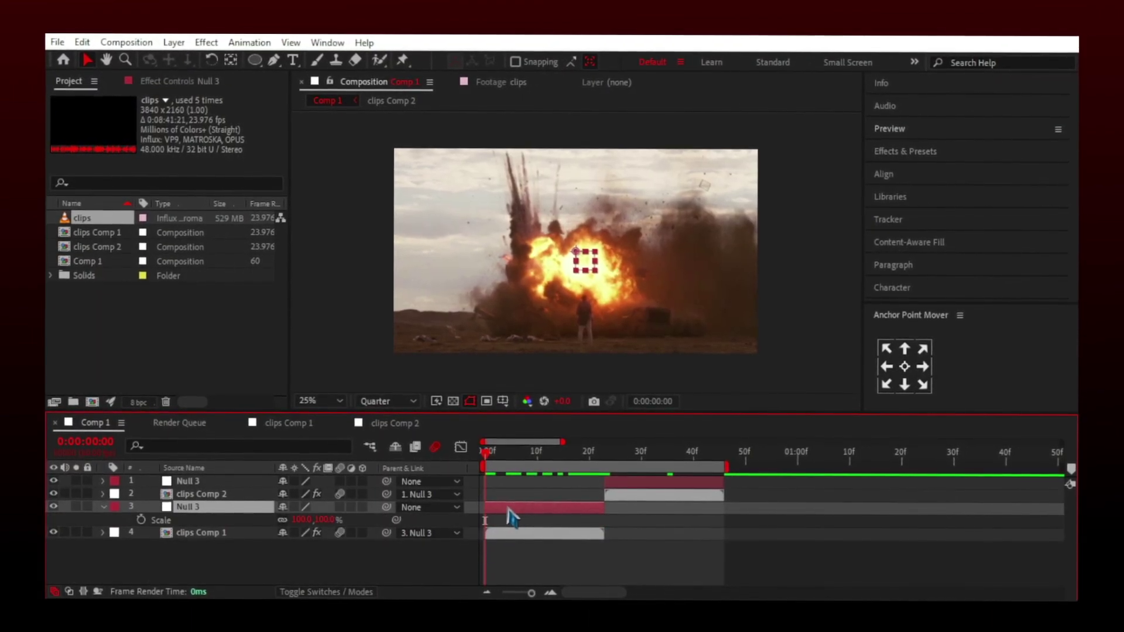
click(143, 521)
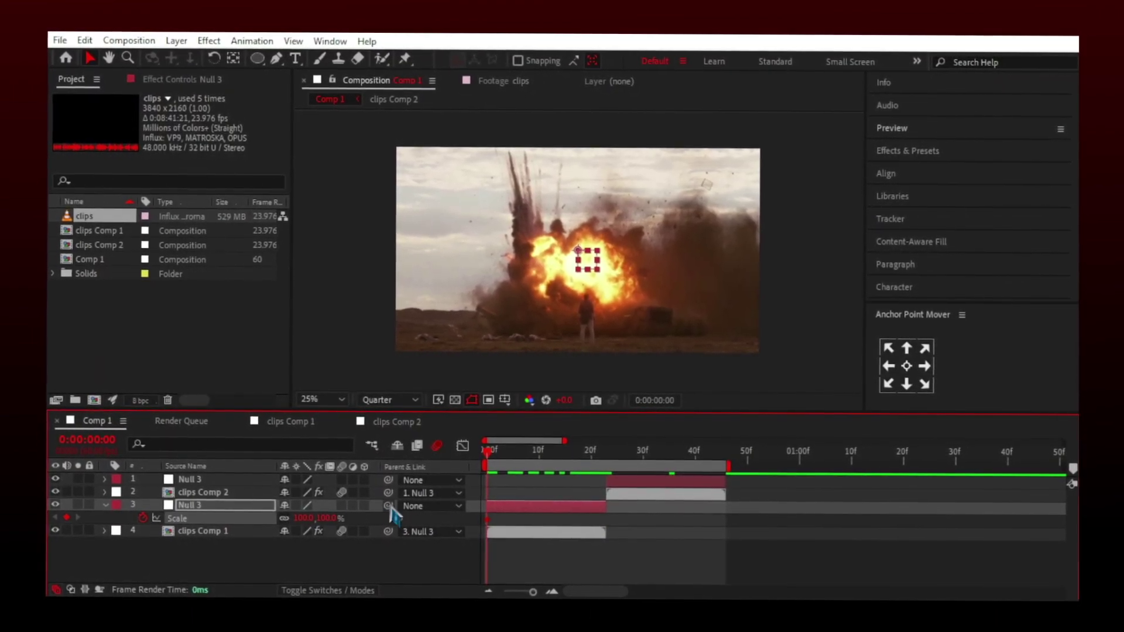
drag(489, 522, 534, 521)
drag(305, 521, 667, 522)
Ease both Scale keyframes of the clips Comp 1 null with a steep drop at the start, and preview the result
drag(551, 515, 482, 535)
key(F9)
key(shift+F3)
click(481, 481)
drag(498, 481, 495, 557)
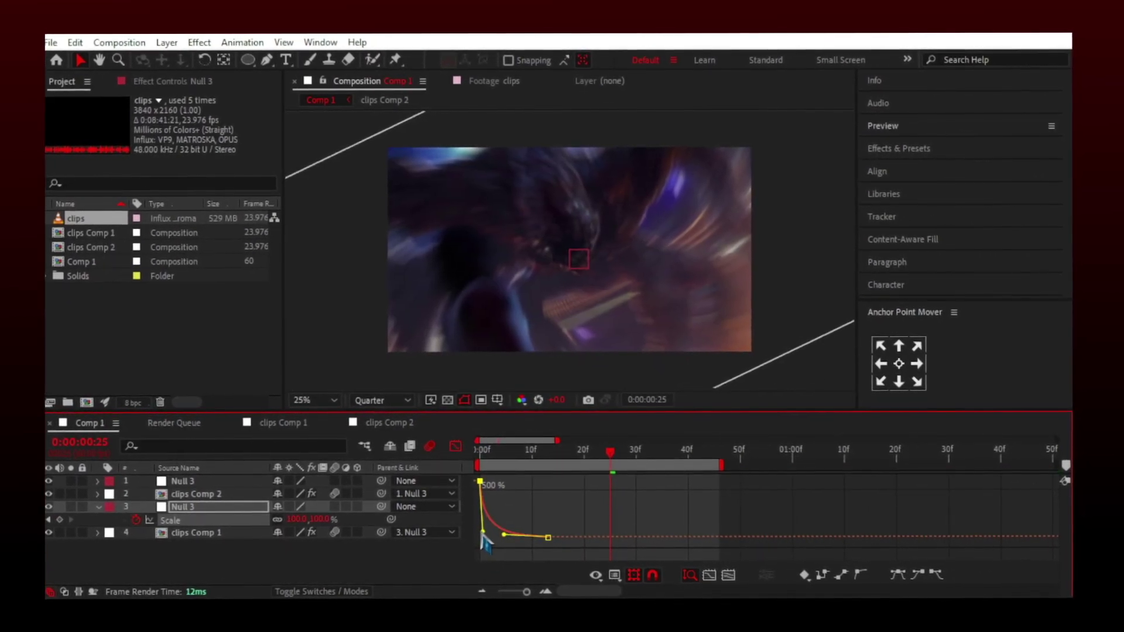
click(457, 448)
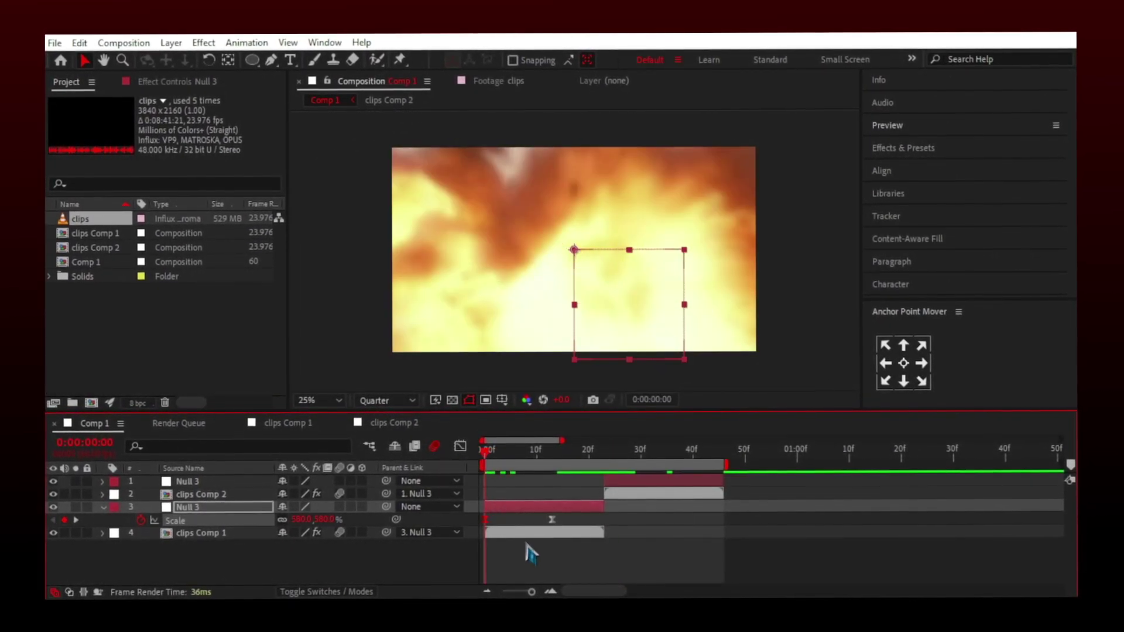
key(space)
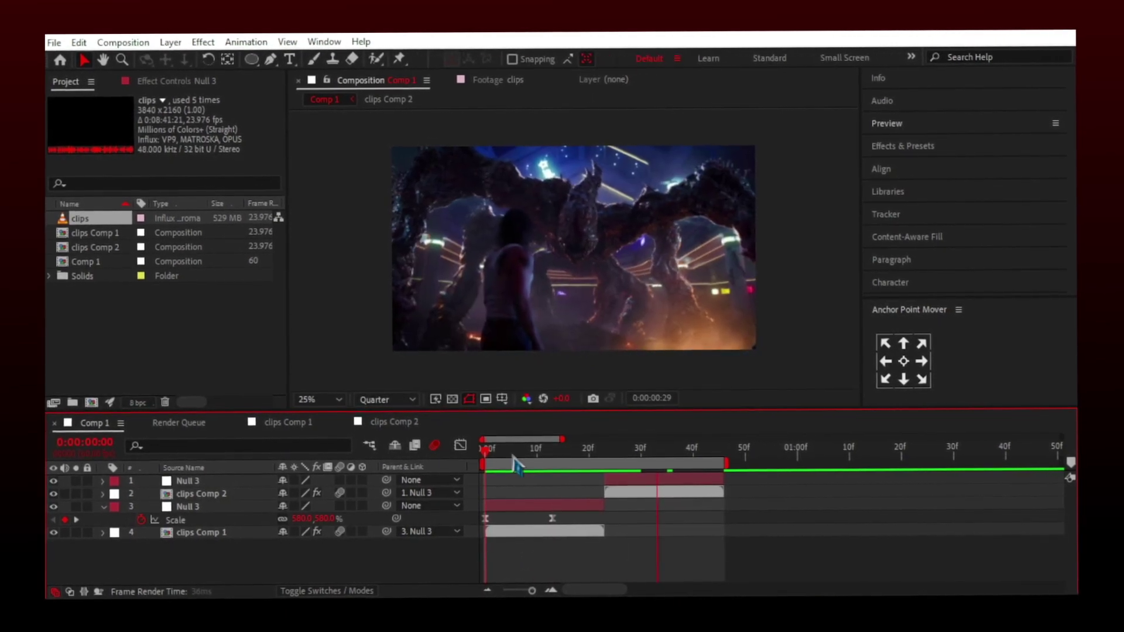
Keyframe the Scale of the null parenting clips Comp 2 at 100% on frame 35 and at a different value at the clip's end
drag(515, 465, 671, 467)
click(672, 482)
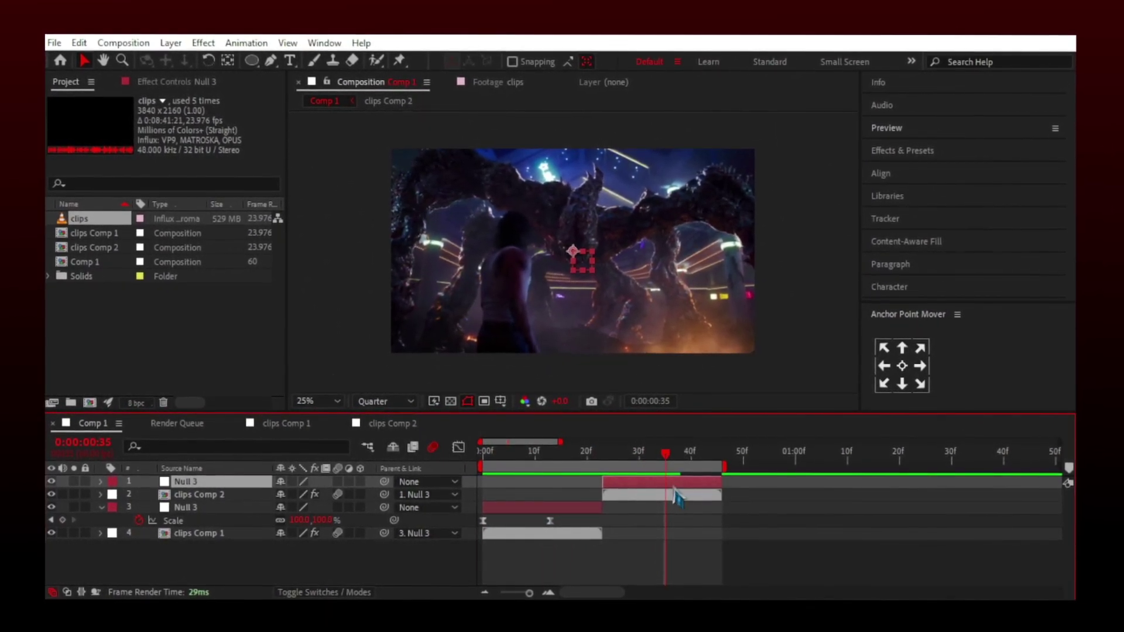
key(s)
click(137, 492)
click(716, 457)
drag(296, 493, 274, 493)
Ease the Scale keyframes of the clips Comp 2 null, check their graph and preview the composition
key(F9)
drag(738, 505, 715, 481)
click(463, 449)
click(463, 449)
click(445, 533)
key(space)
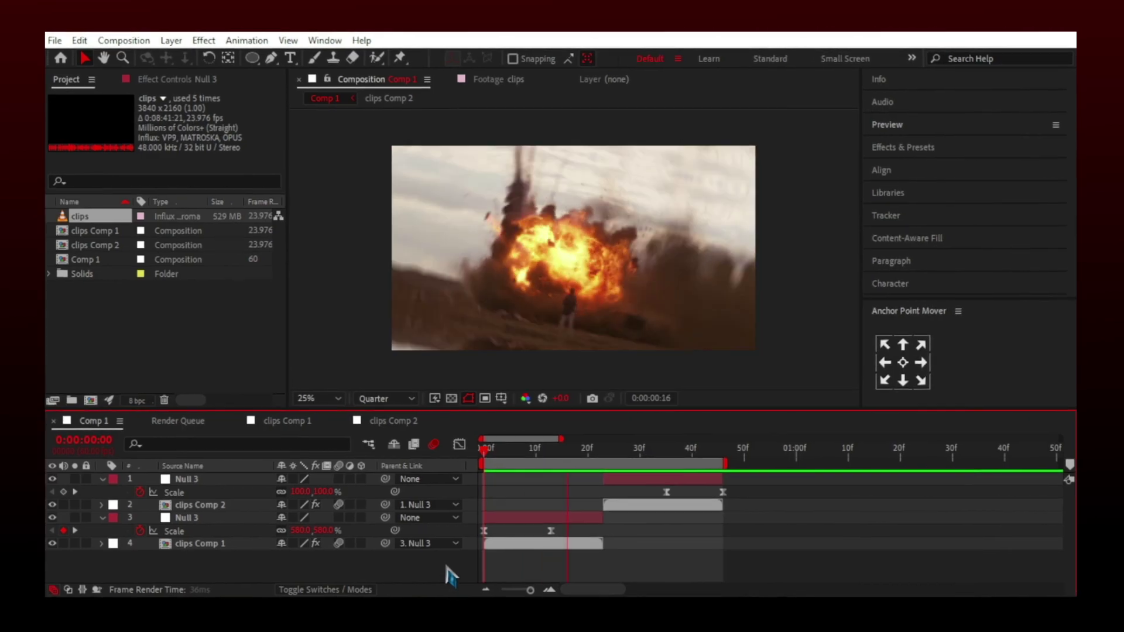